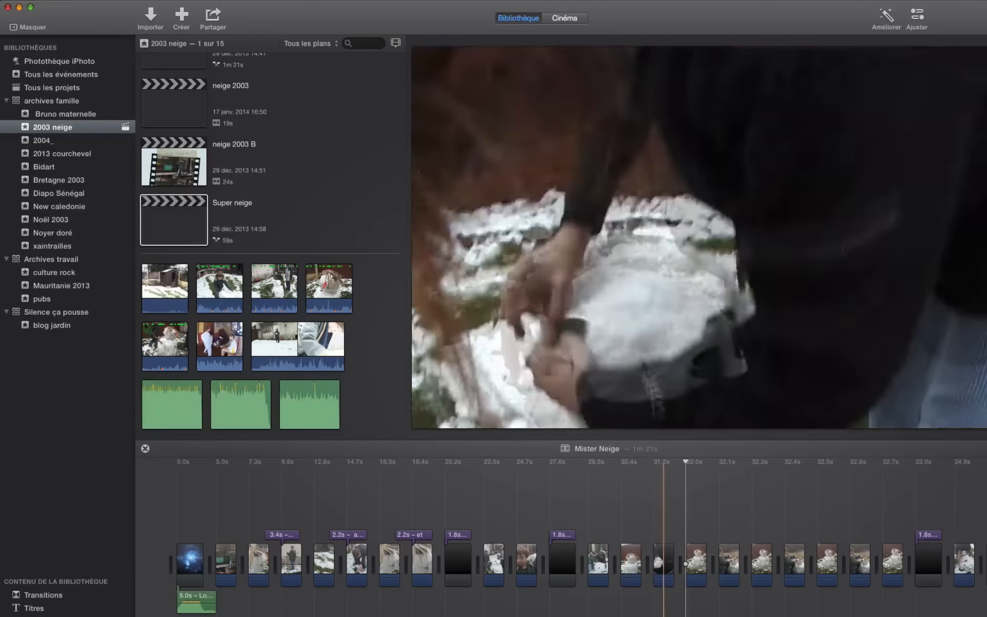
- Open the GoPro 2013 Courchevel project from the list of all projects and select the long ski clip at 1.0m in the timeline
scroll(363, 157, "up", 4)
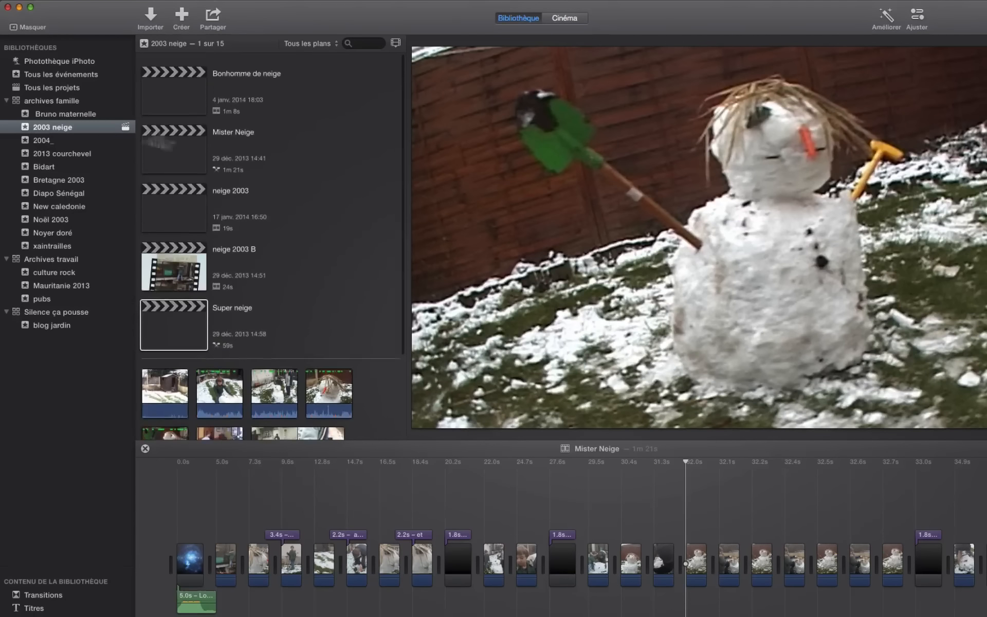
left_click(51, 86)
scroll(268, 154, "down", 3)
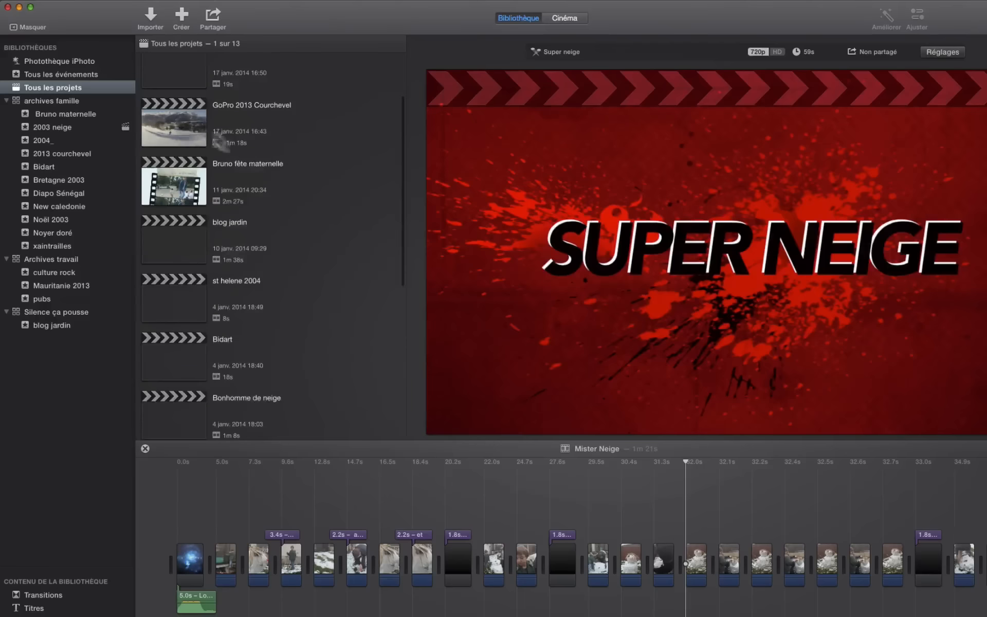
left_click(182, 120)
double_click(182, 120)
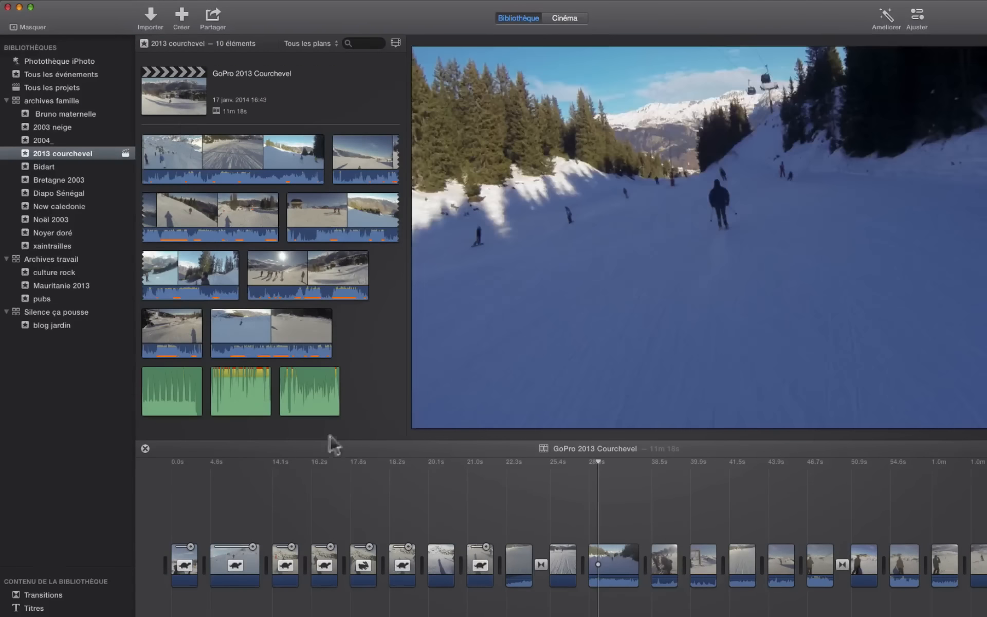
scroll(573, 476, "right", 9)
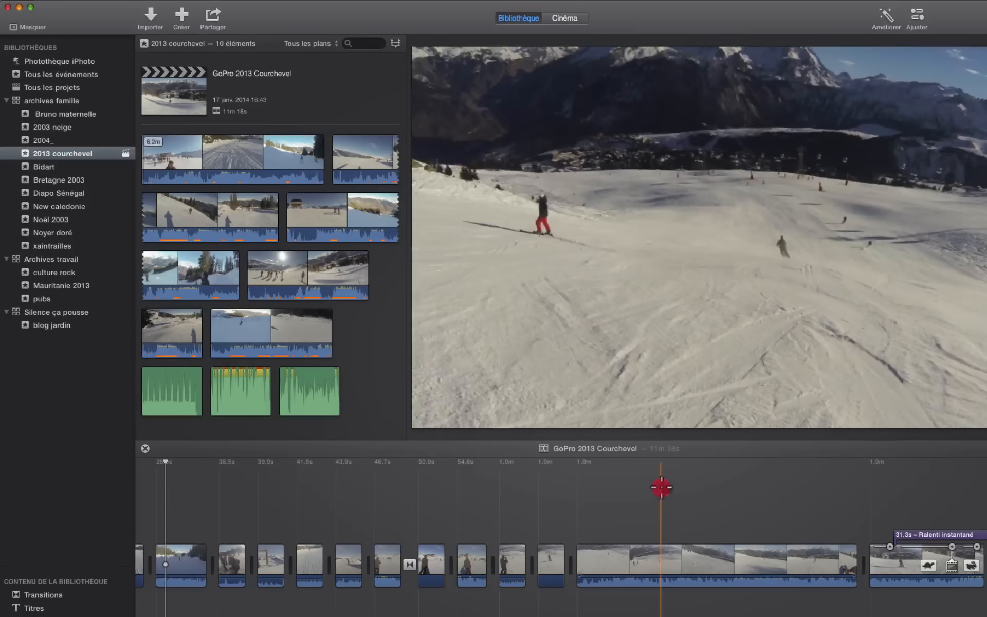
left_click(667, 563)
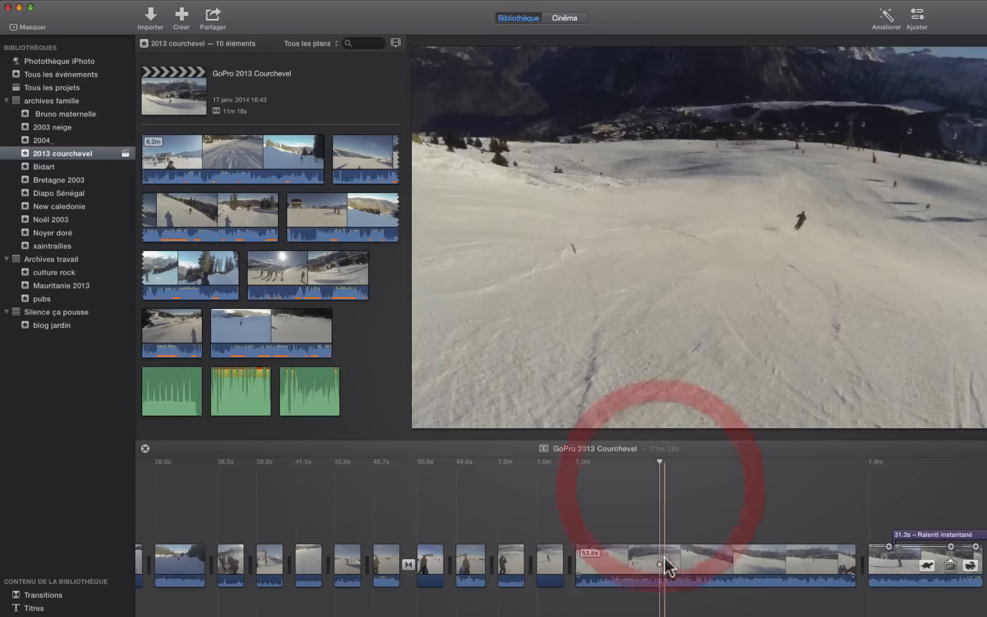
- Change the theme of the GoPro 2013 Courchevel project to Sports in the project settings
left_click(67, 87)
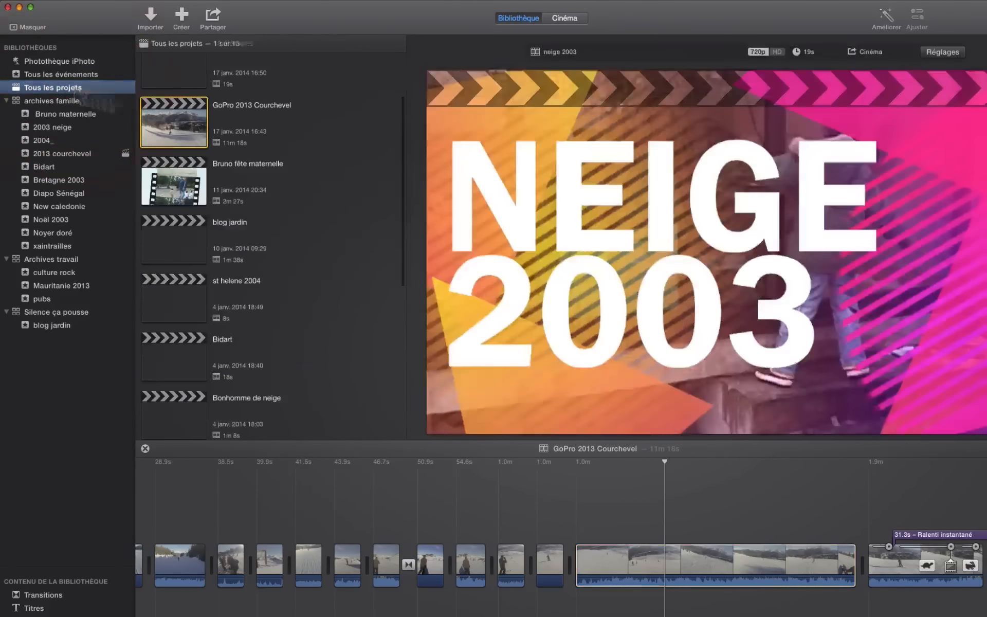
left_click(187, 136)
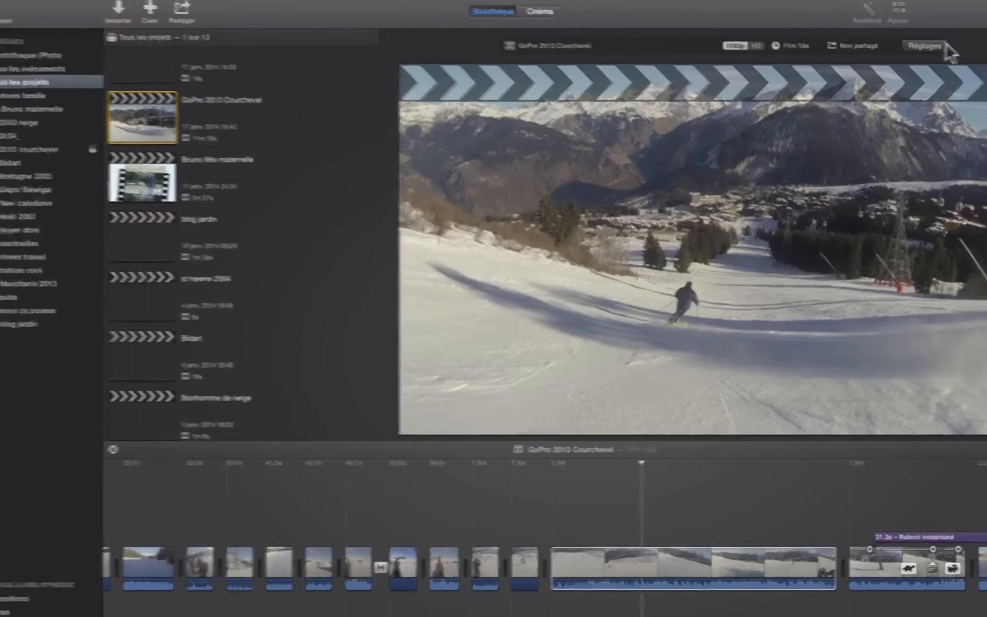
left_click(942, 52)
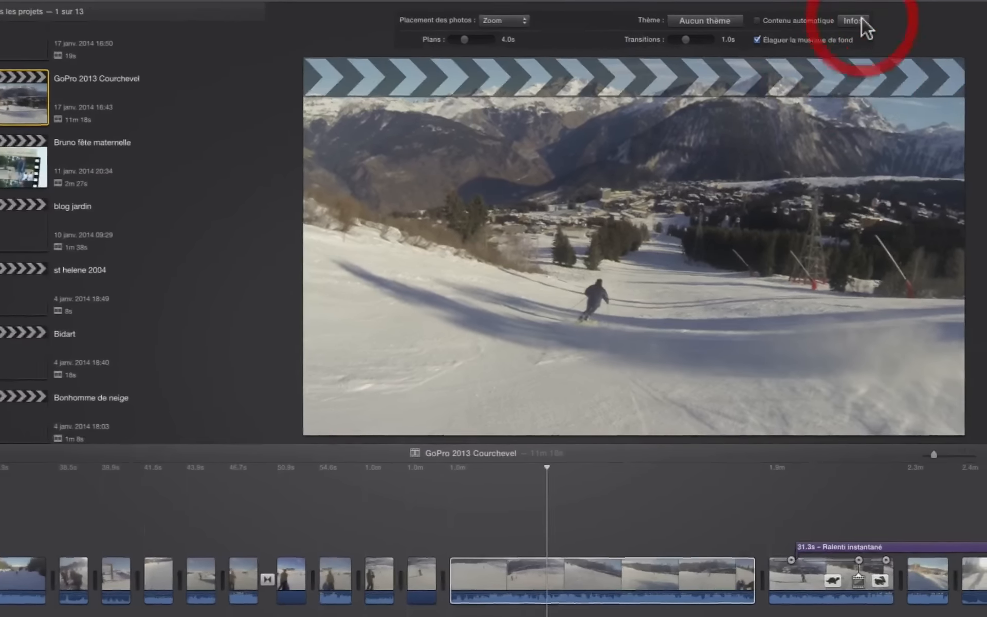
left_click(695, 21)
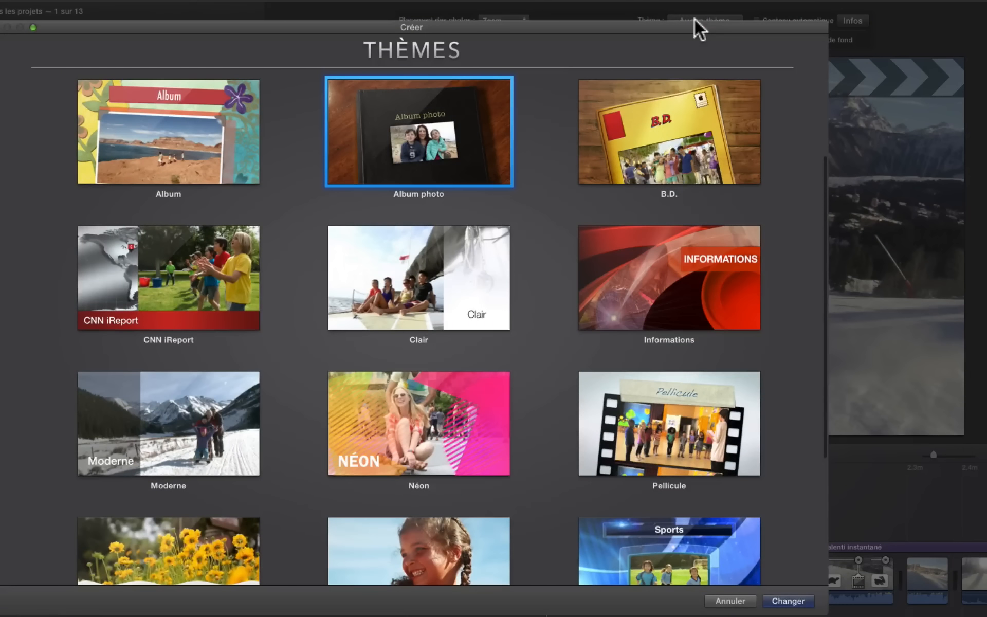
scroll(557, 463, "down", 4)
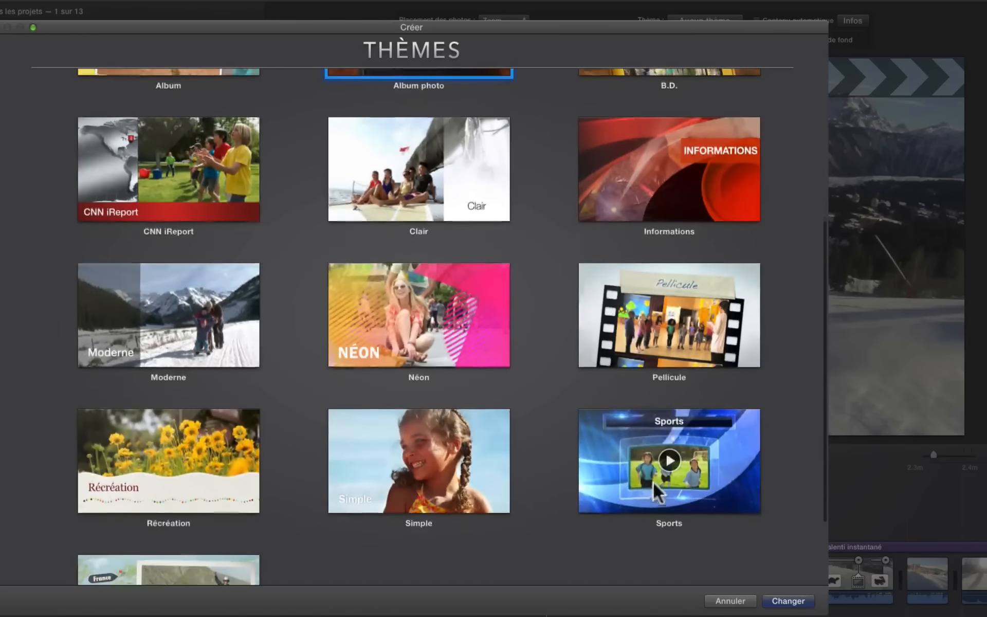
left_click(643, 472)
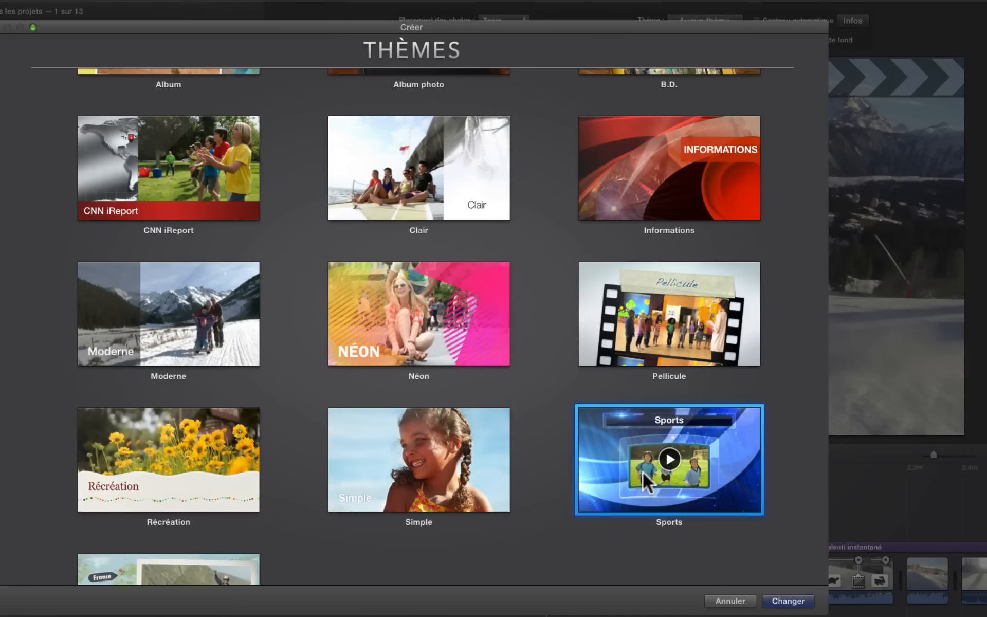
left_click(791, 600)
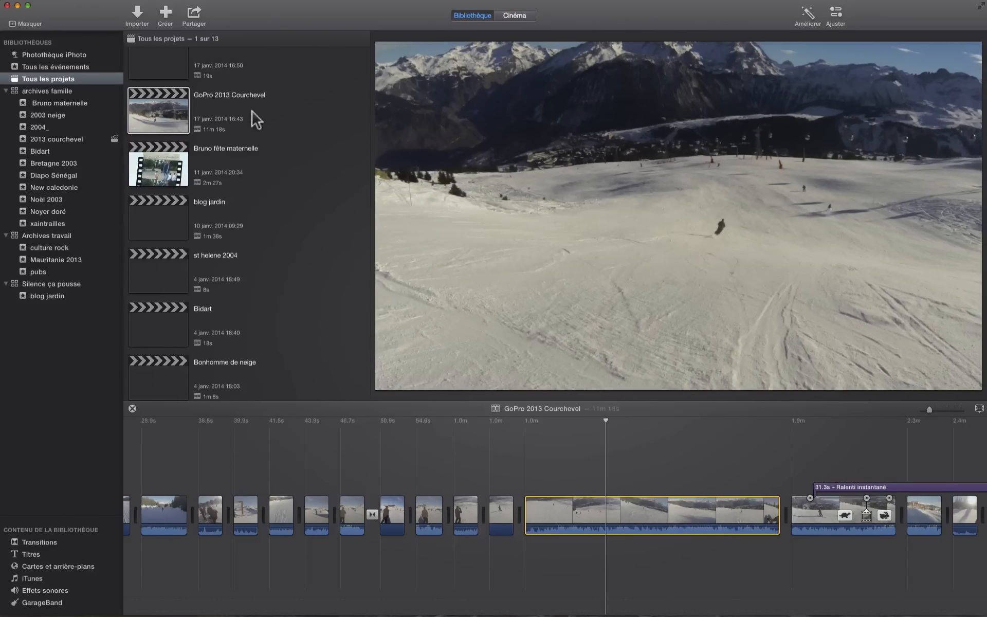
- Preview the Sports theme transitions and add the Stat. du joueur title above the long ski clip
left_click(30, 541)
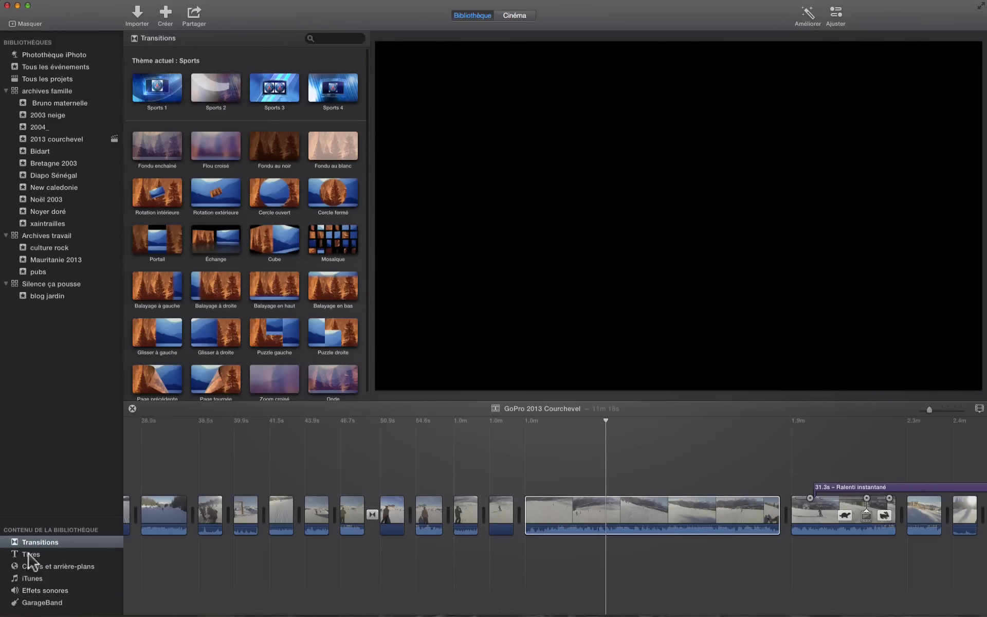
left_click(264, 94)
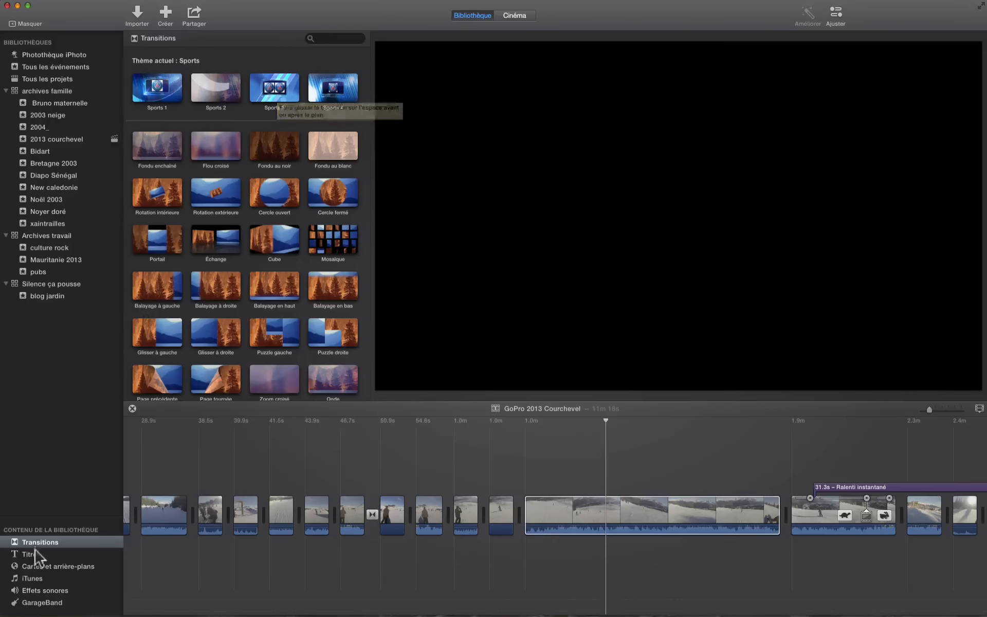
left_click(33, 554)
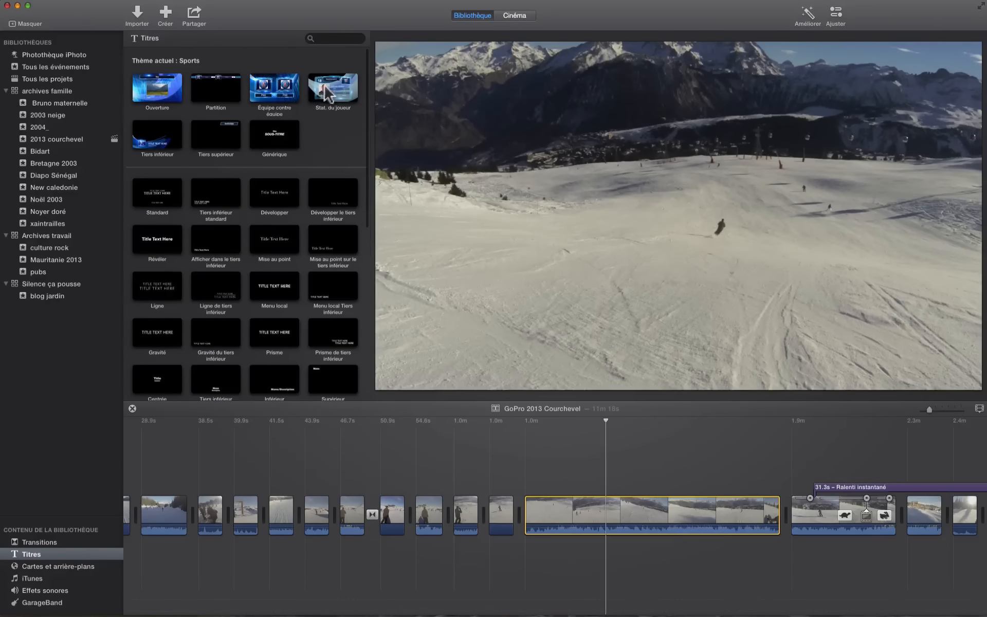
left_click(325, 93)
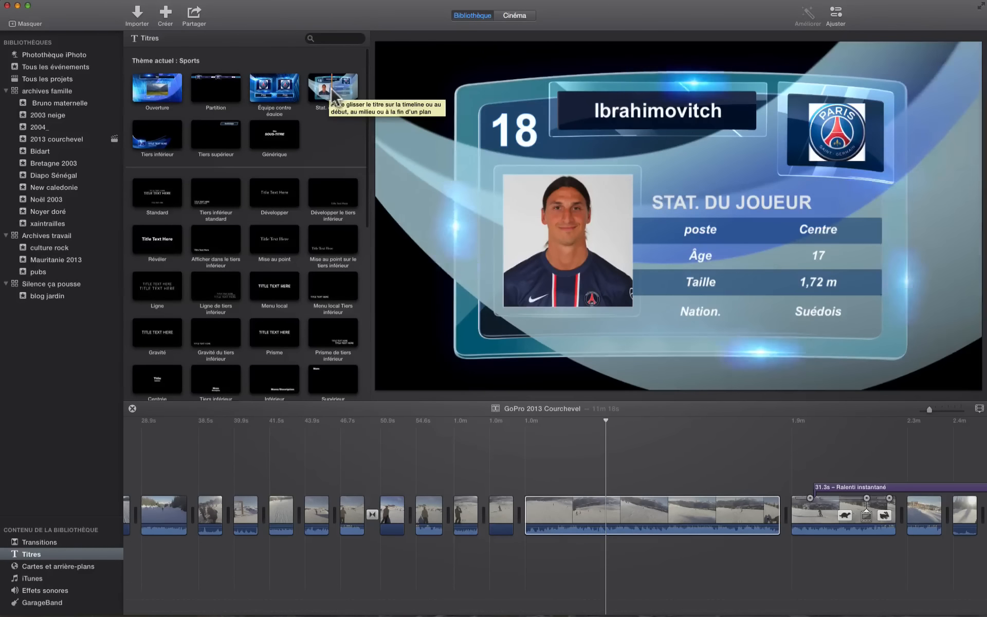
left_click_drag(333, 96, 683, 484)
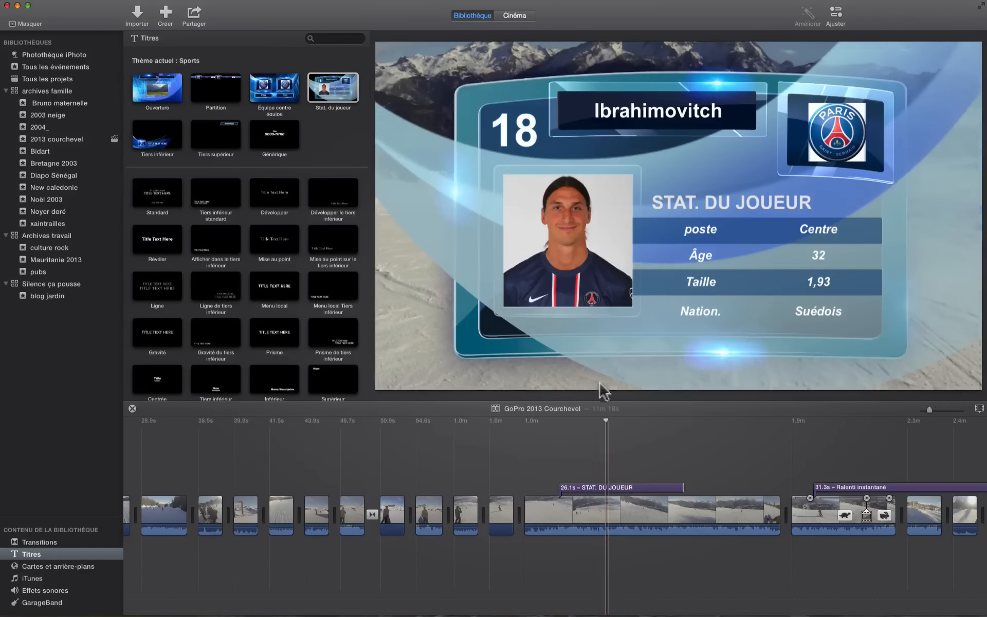
- Set the player of the Stat. du joueur title to #2 – Thiago Silva and select the STAT. DU JOUEUR heading text
double_click(599, 487)
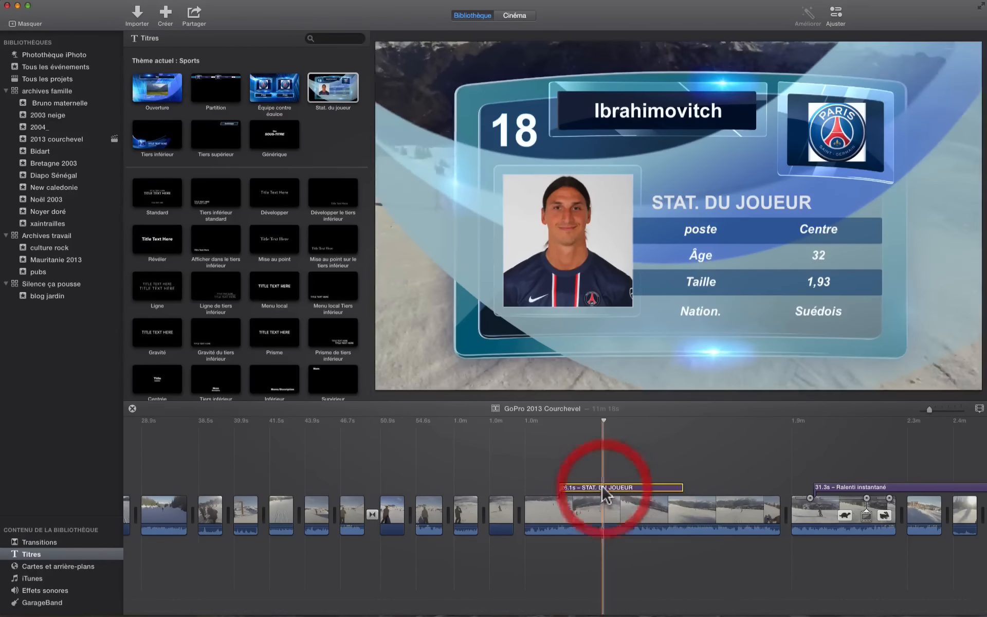
left_click(560, 301)
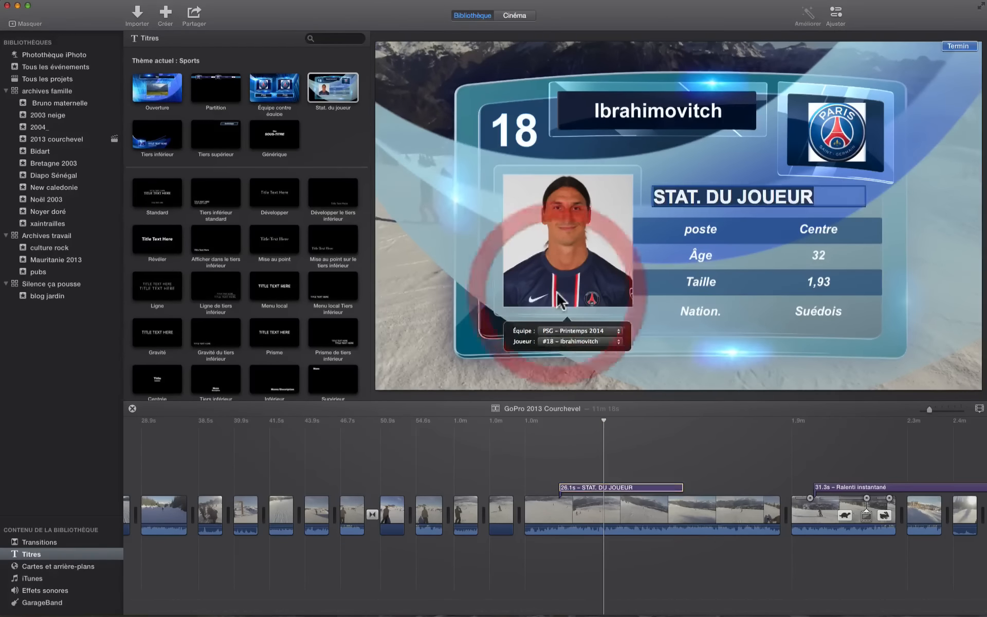
left_click(612, 340)
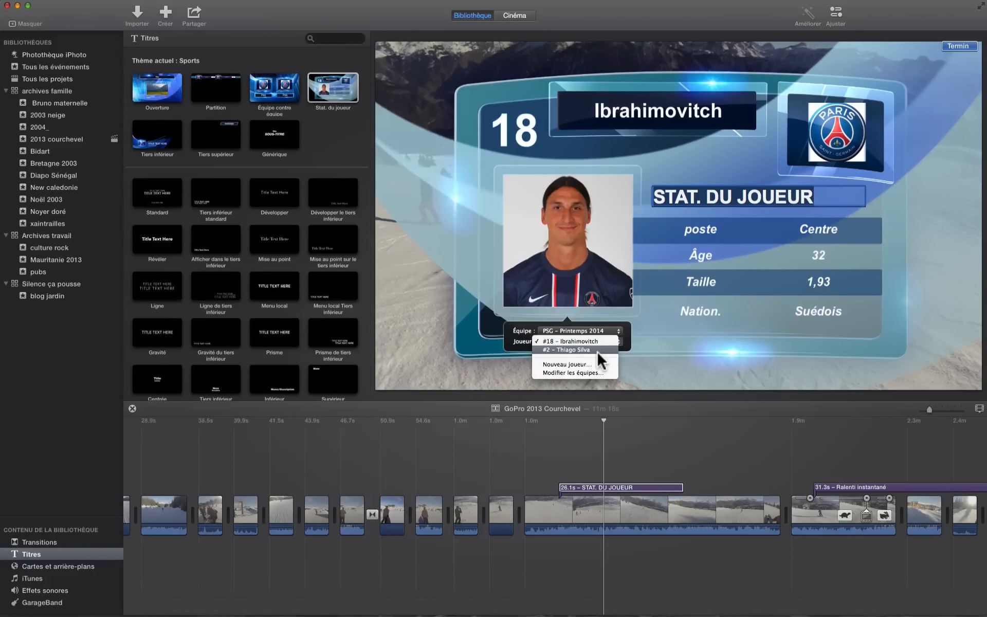
left_click(596, 351)
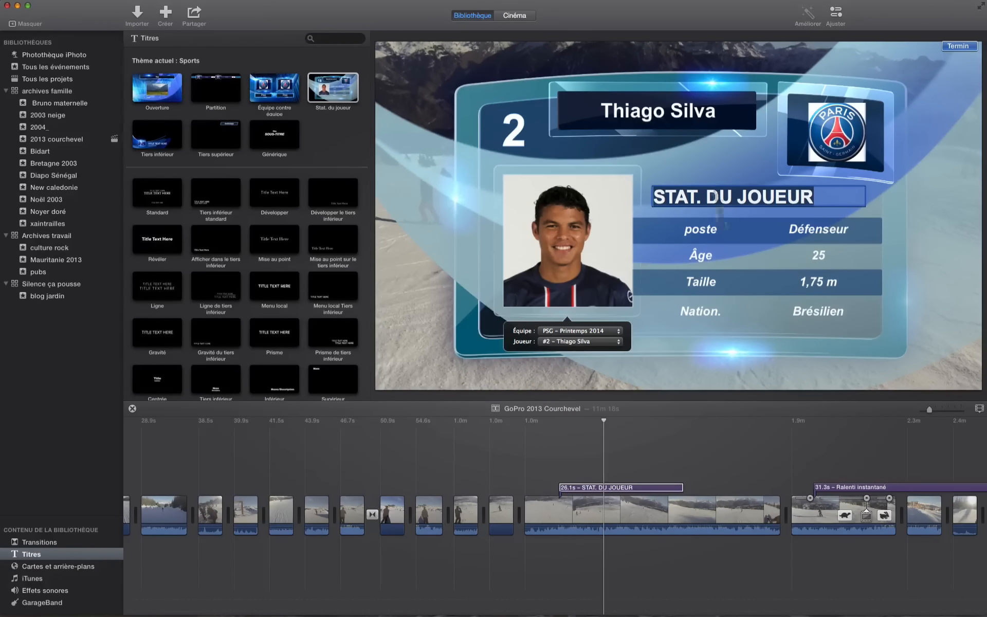
left_click(678, 198)
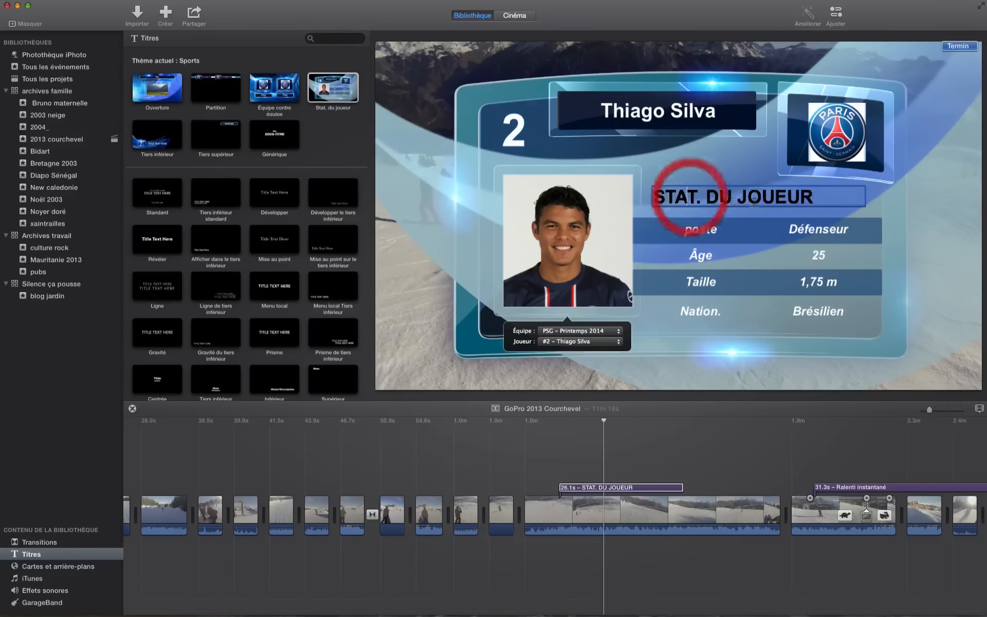
left_click_drag(833, 196, 691, 186)
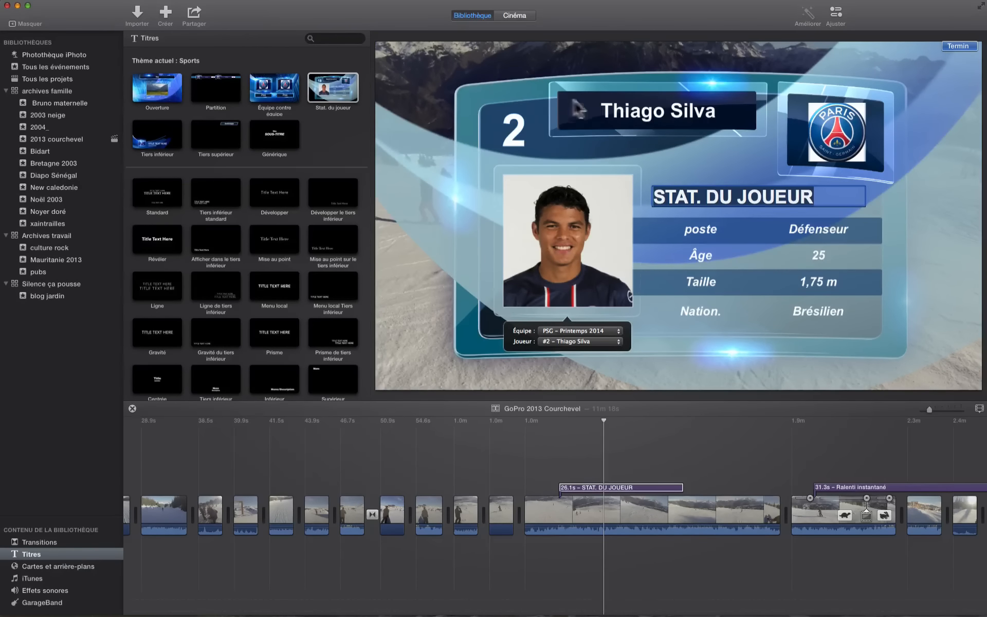
- Open the sports team editor and select the PSG team to display its players
left_click(272, 4)
left_click(341, 120)
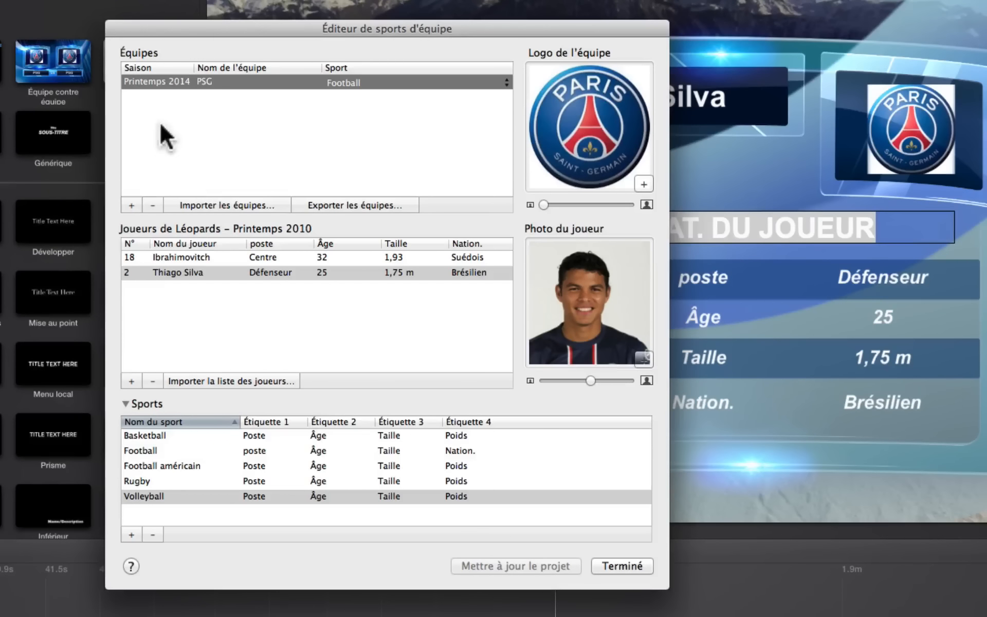
left_click(312, 127)
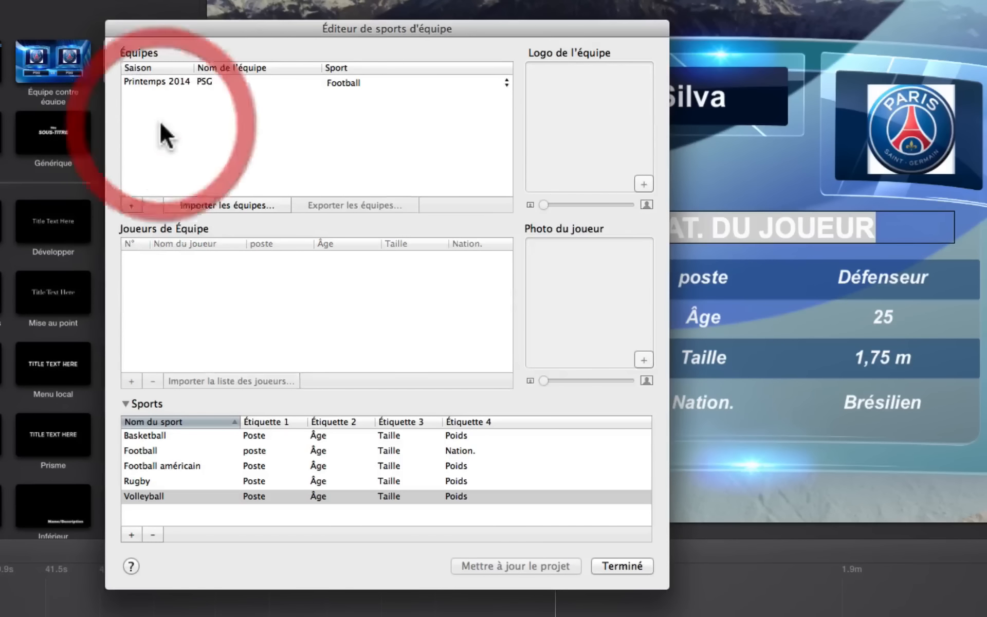
left_click(142, 78)
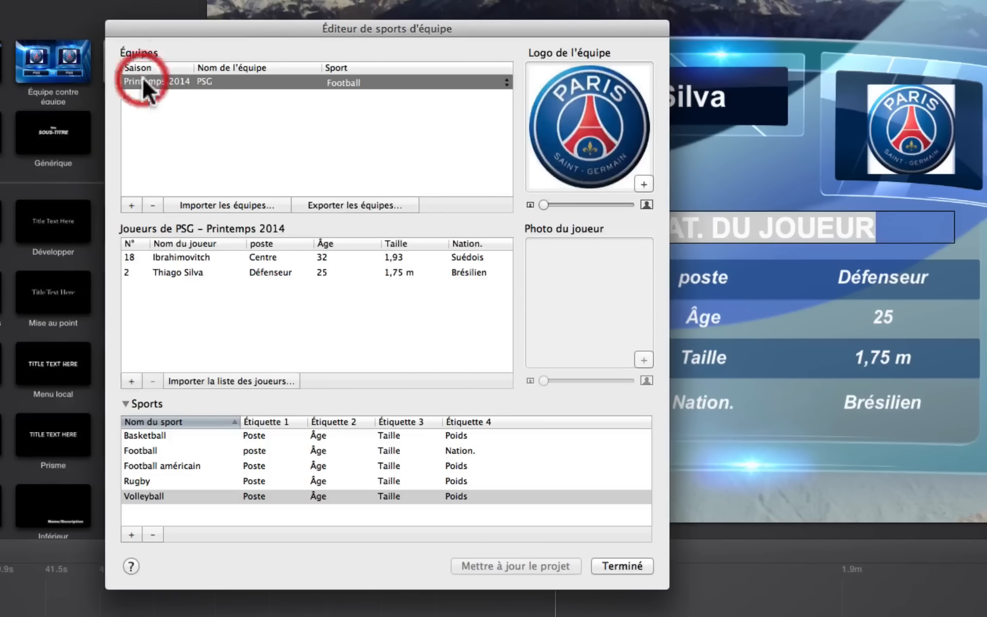
- Add a new team to the team list, name it bondissants and set its sport to Basketball
left_click(131, 205)
left_click(114, 97)
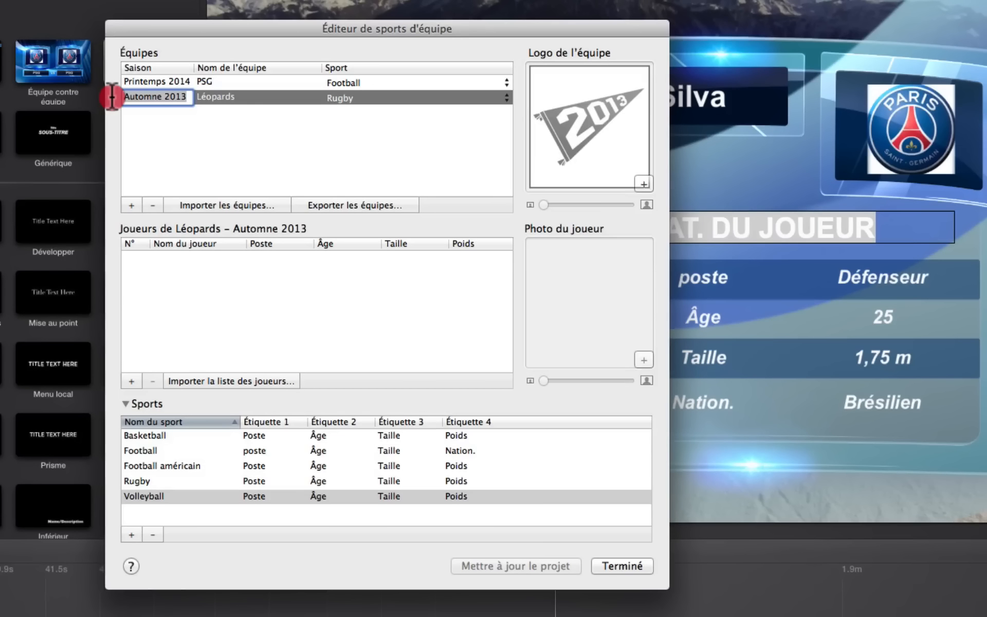
left_click(155, 97)
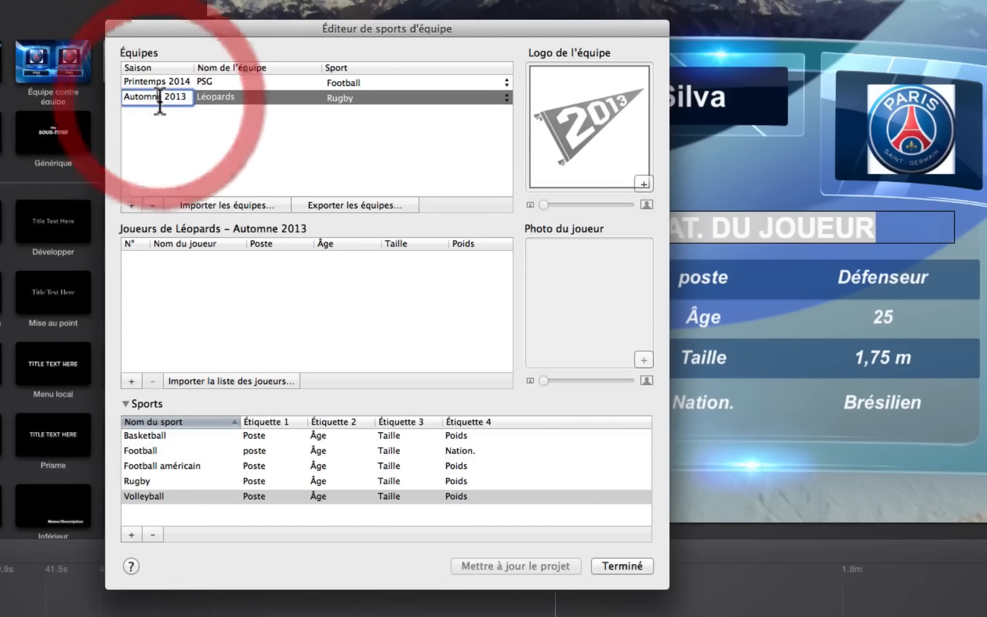
left_click(239, 96)
left_click(218, 96)
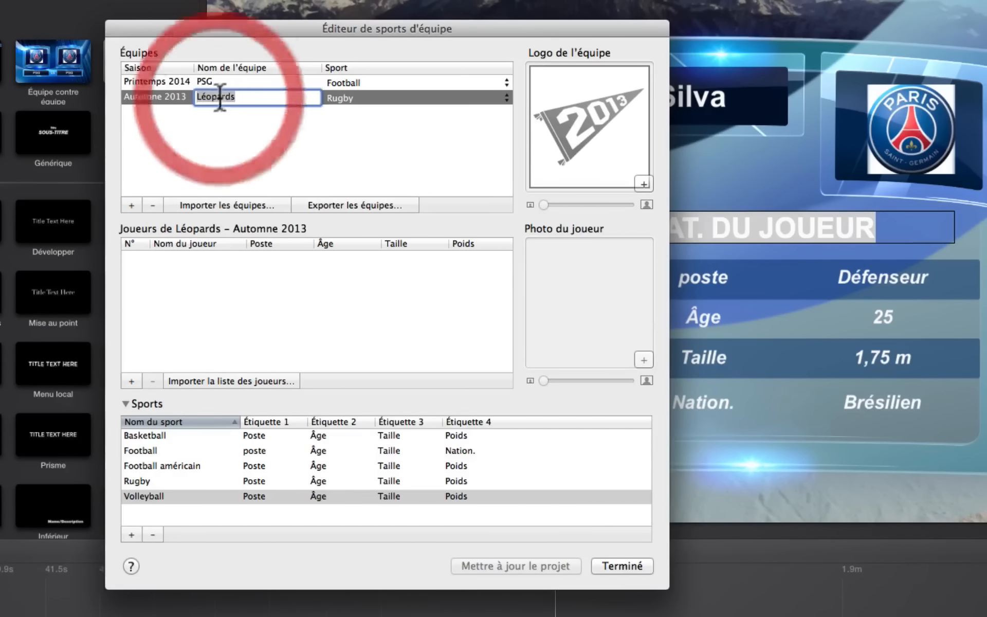
left_click(195, 99)
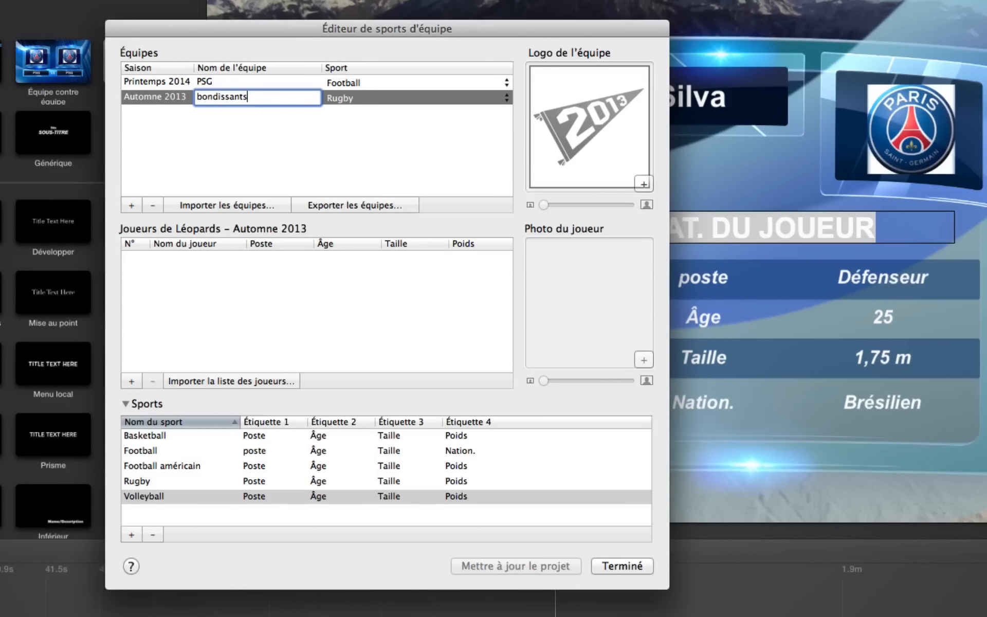
left_click(499, 99)
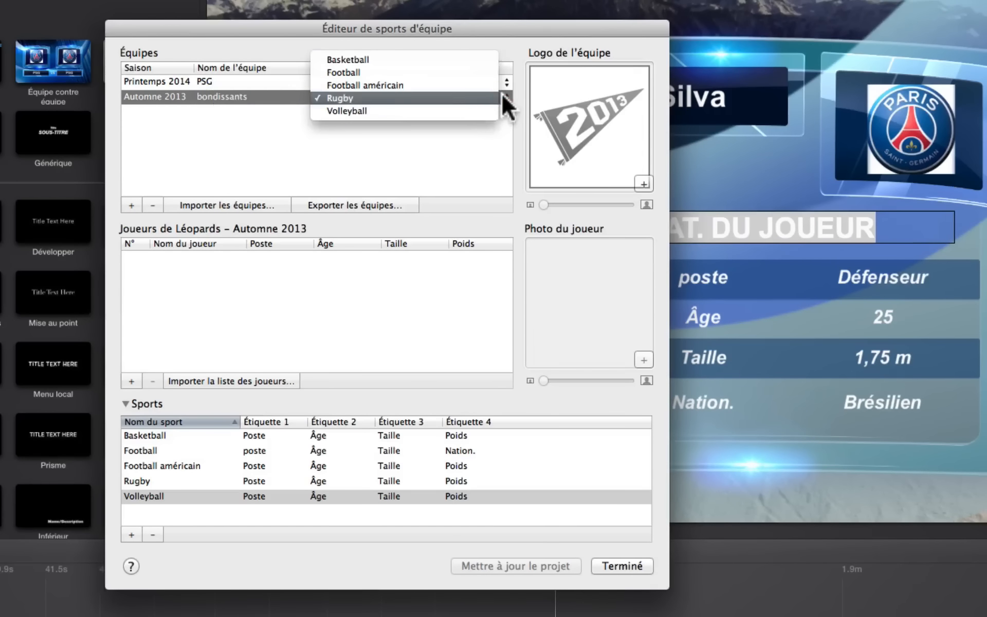
left_click(429, 55)
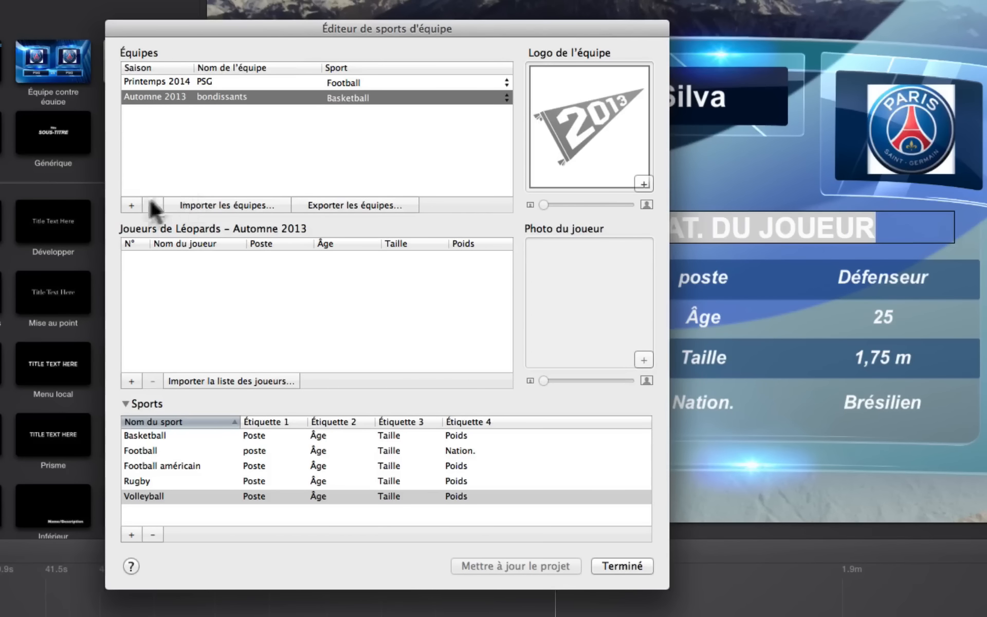
- Add a new player to the bondissants team and open the player photo picker, cancelling it without choosing an image
left_click(132, 380)
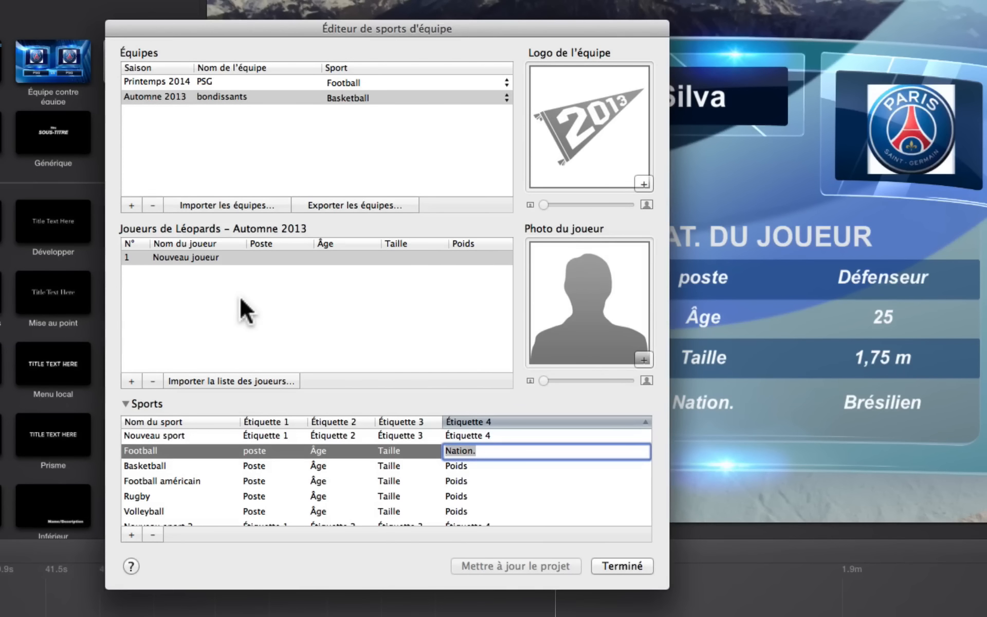
left_click(644, 358)
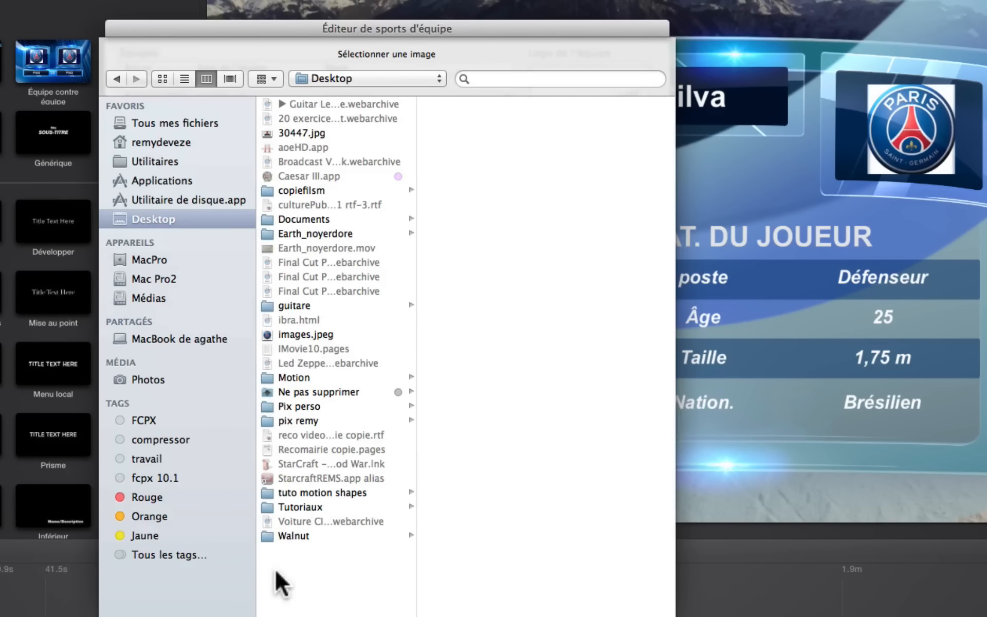
key("Escape")
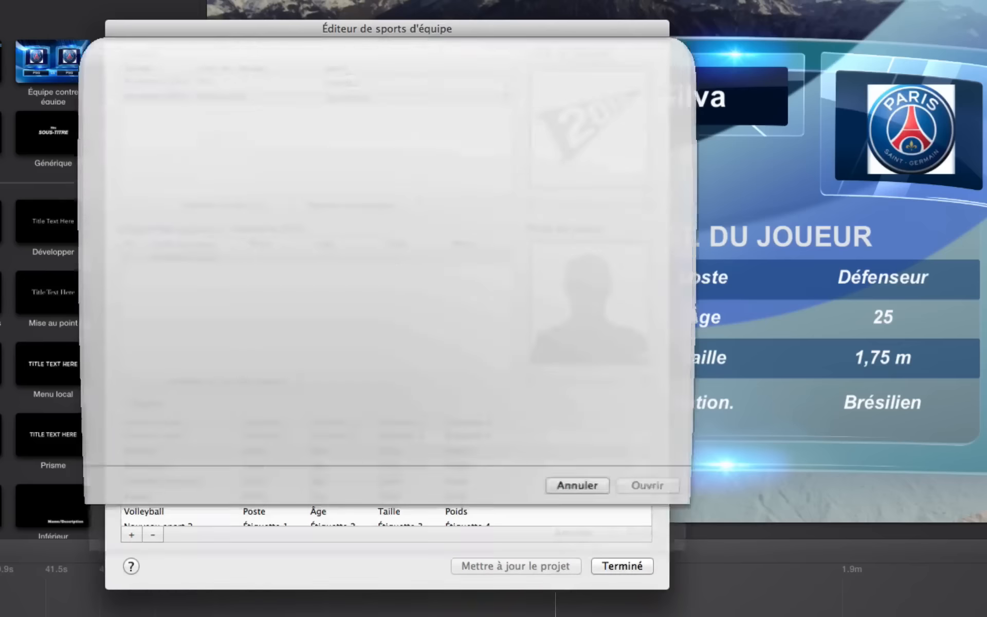
- Use 30447.jpg from the Desktop as the new bondissants player's photo and close the team editor
left_click(646, 363)
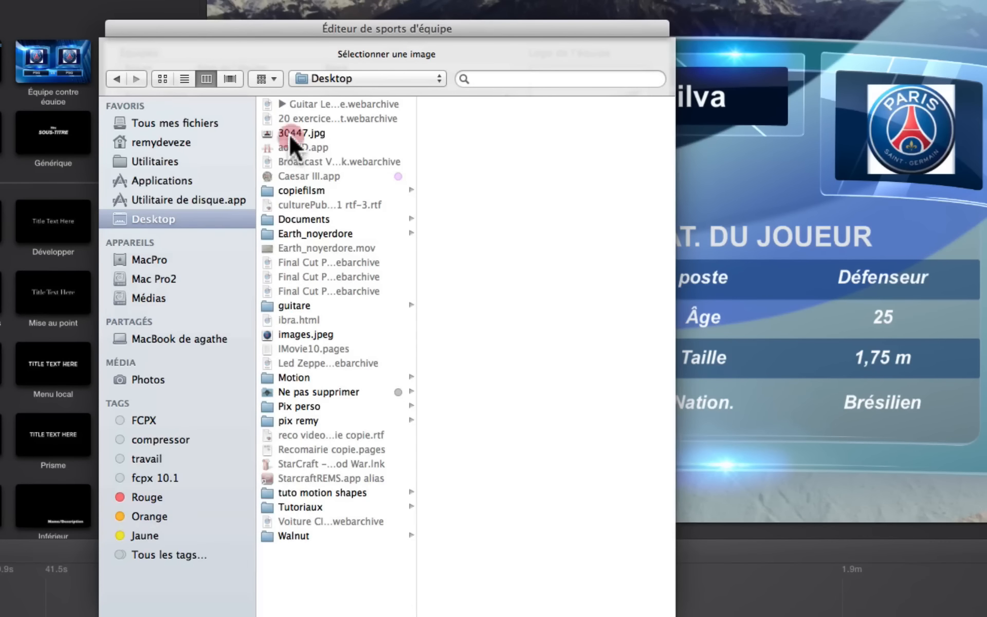
left_click(287, 133)
key("Return")
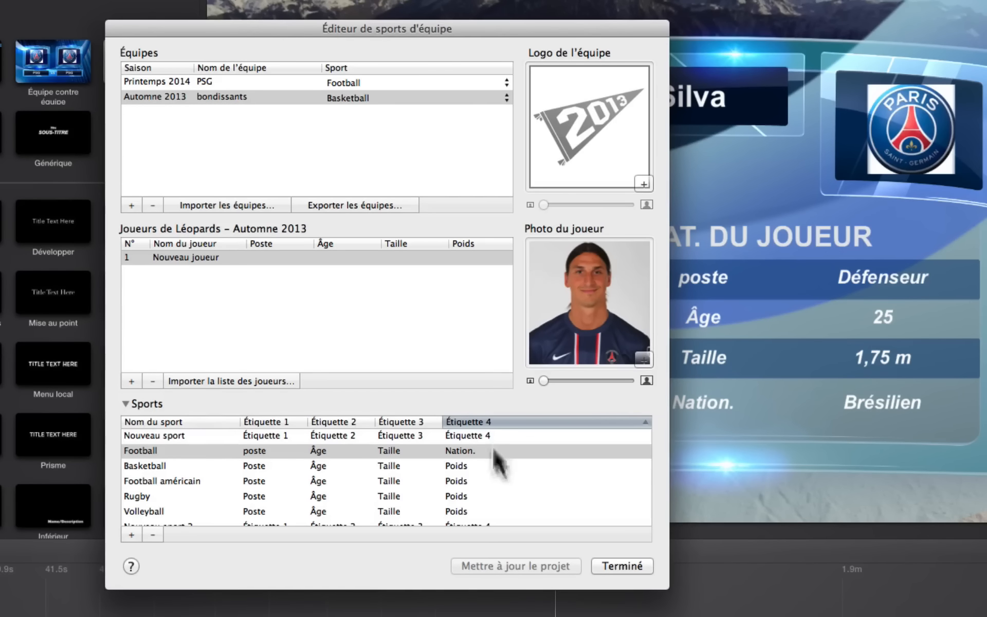
left_click(612, 566)
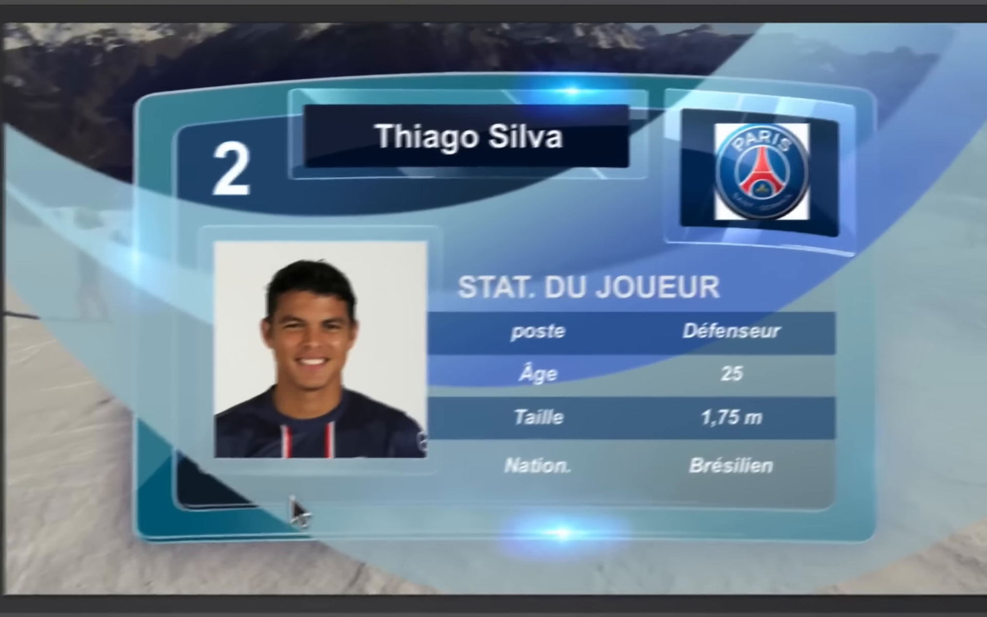
- Set the team of the Stat. du joueur title to bondissants – Automne 2013 and select that title's style in the Sports theme
left_click(490, 436)
left_click(360, 505)
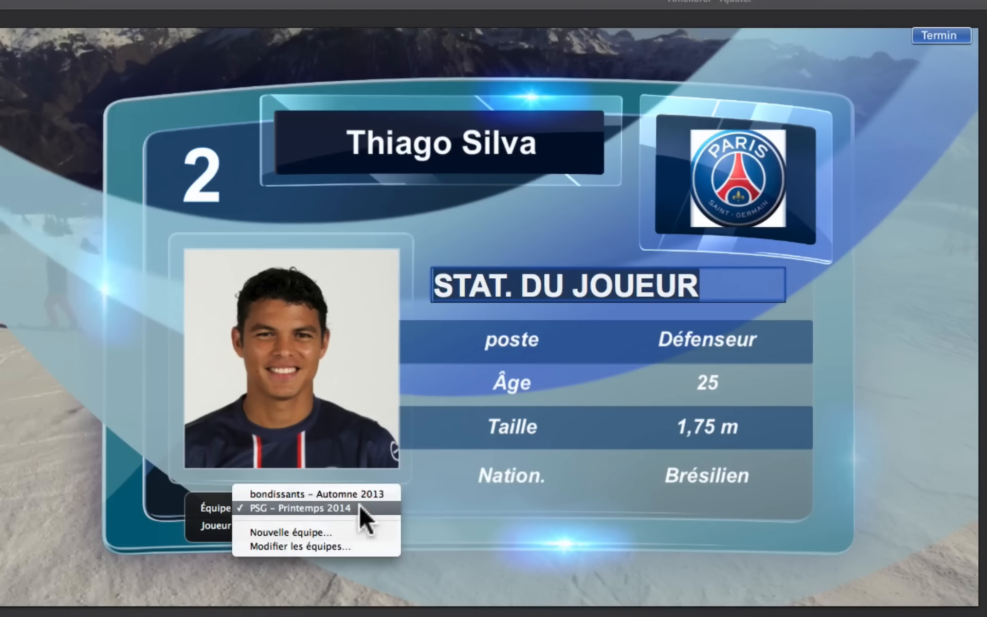
left_click(358, 491)
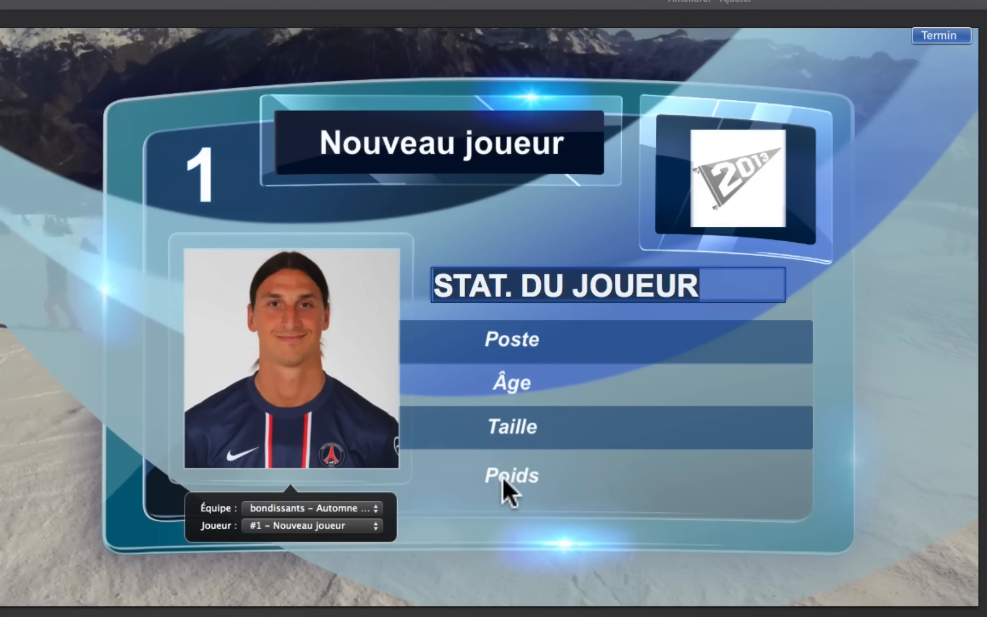
left_click(273, 611)
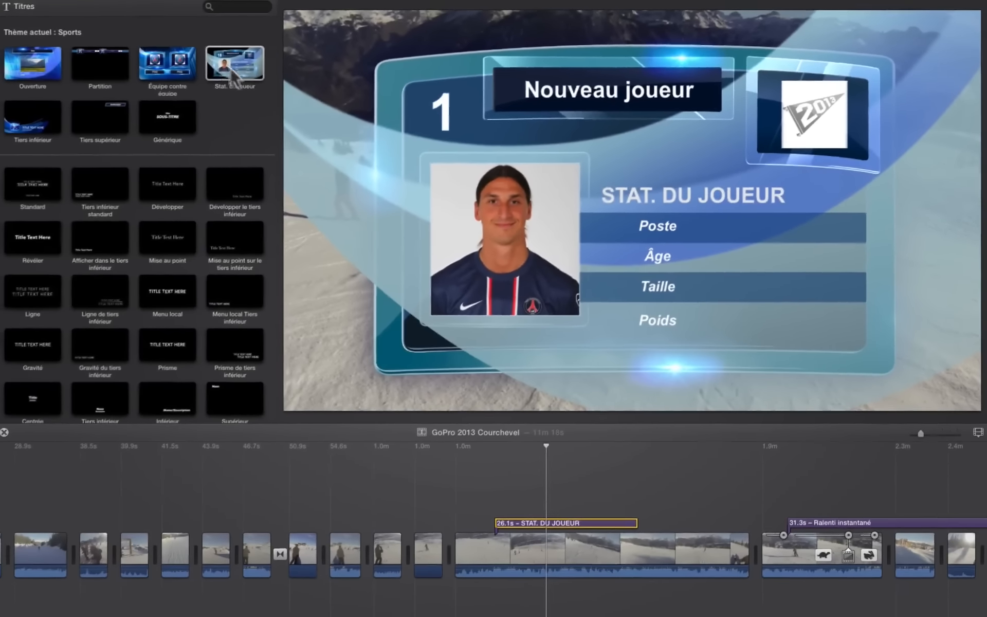
left_click(233, 78)
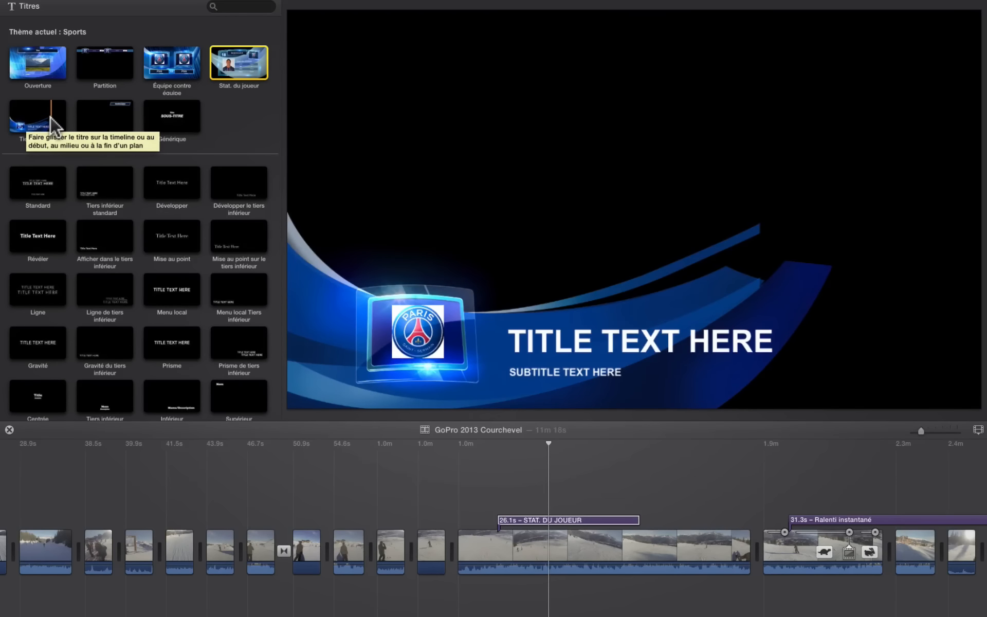
- Open the blog jardin project from the Silence ça pousse library in the timeline
key("super+1")
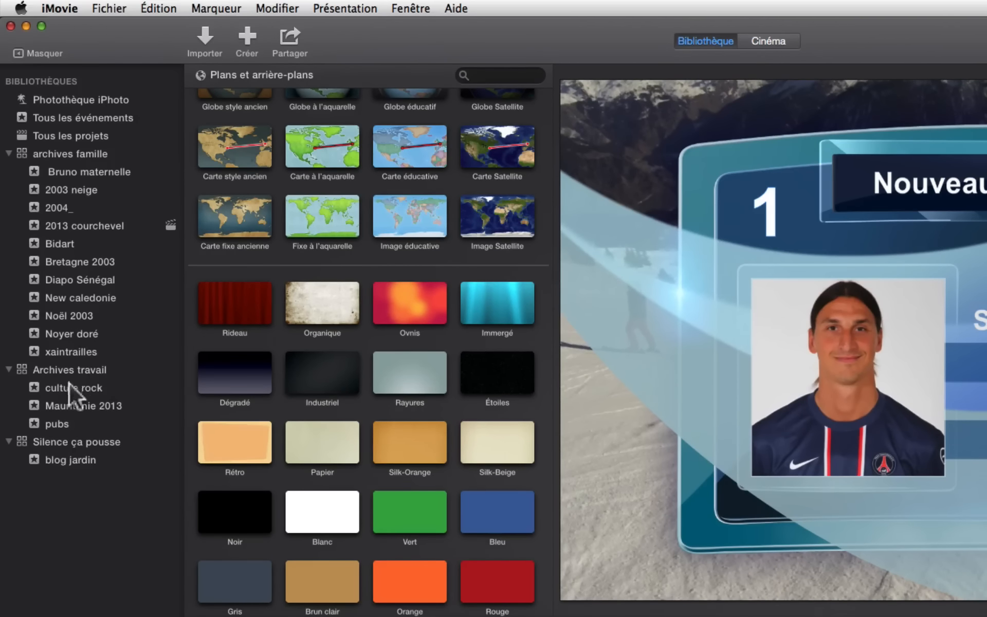
left_click(77, 441)
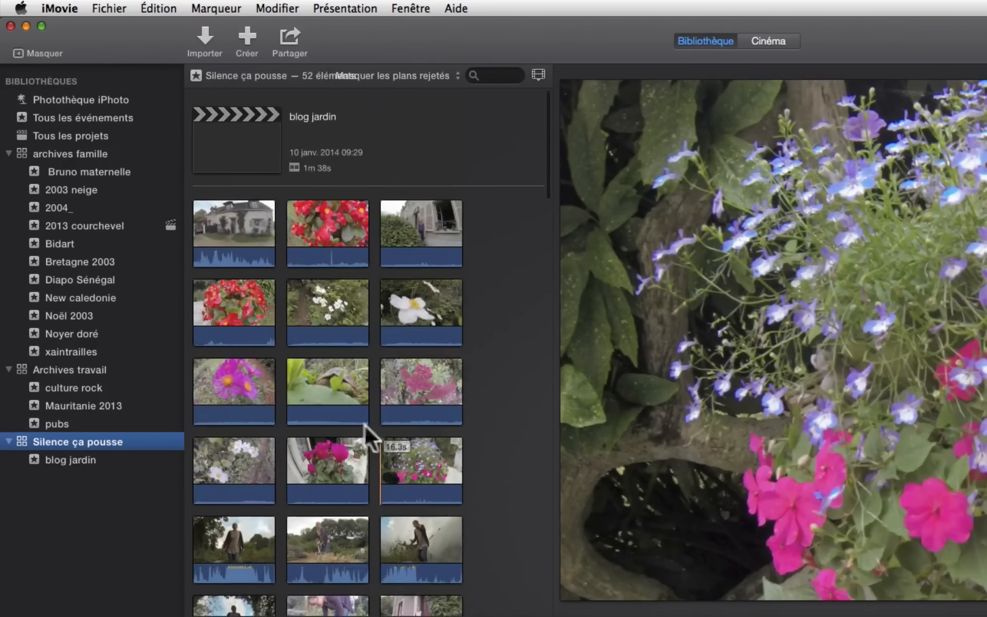
left_click(220, 108)
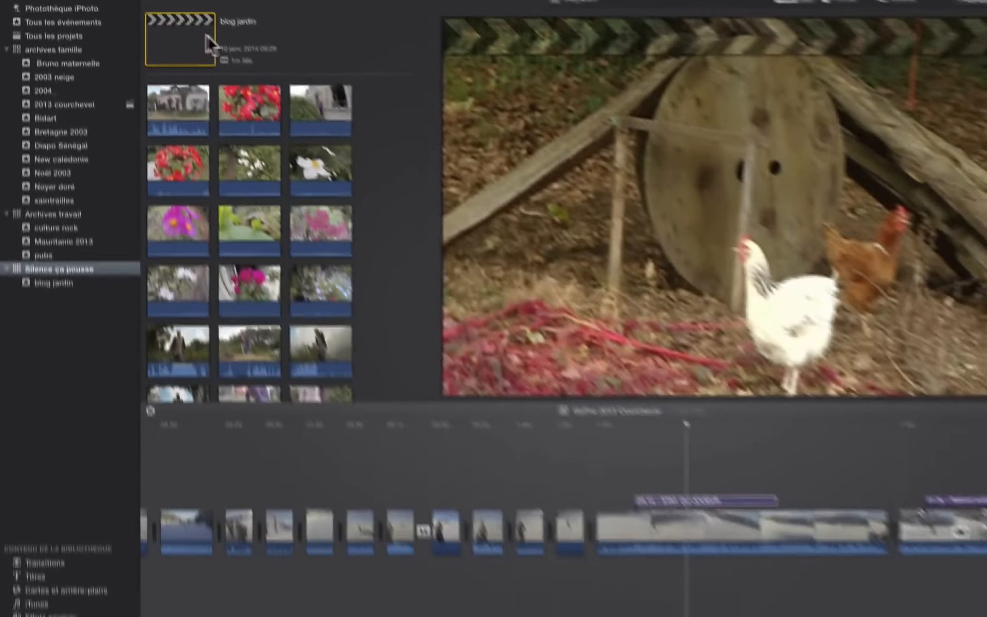
left_click(256, 136)
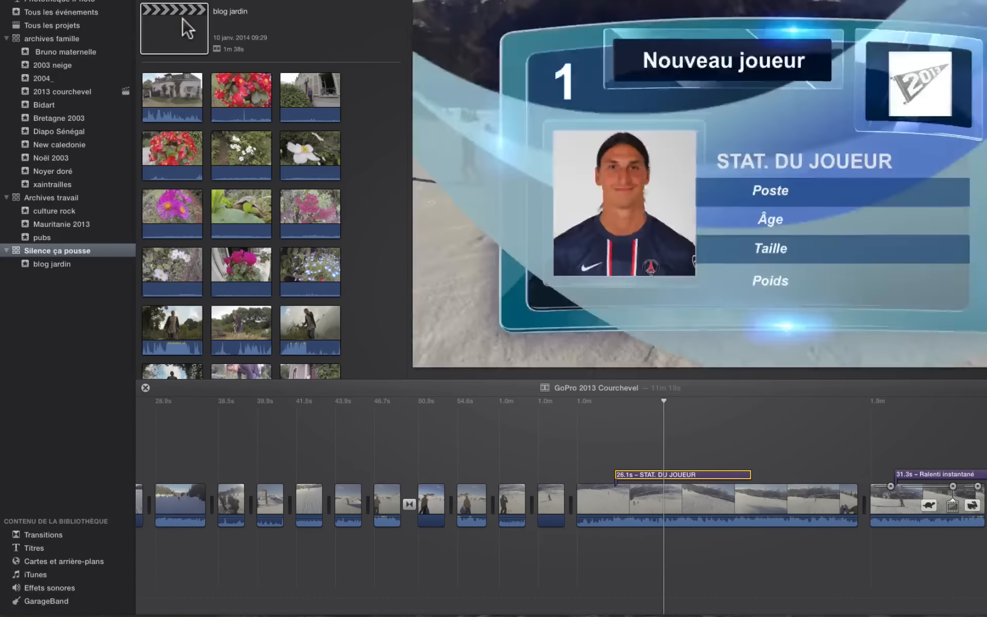
left_click(182, 26)
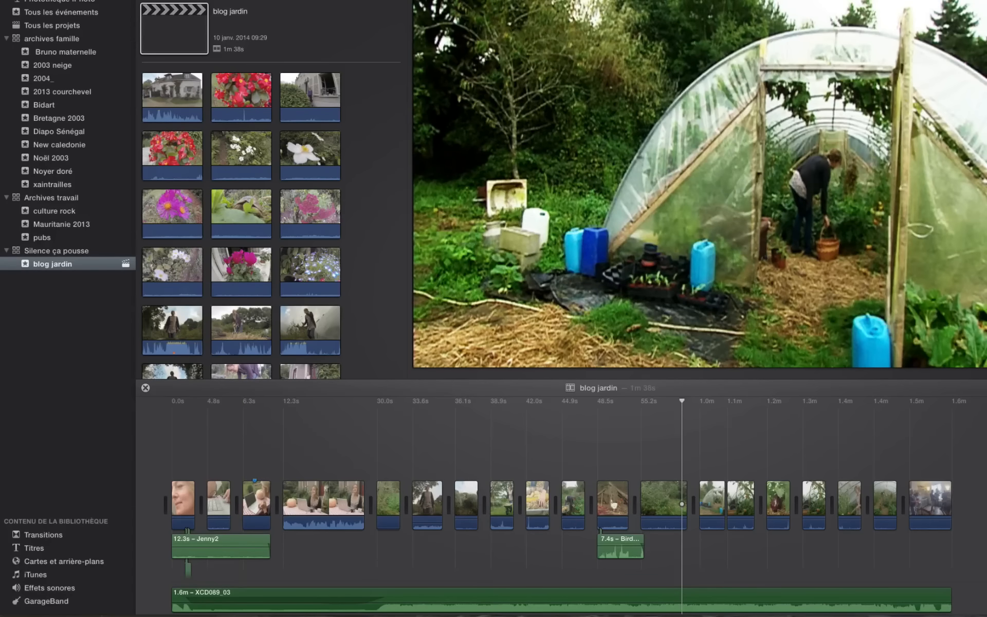
- Send the blog jardin movie to Final Cut Pro and open the transferred project in its timeline
left_click(161, 24)
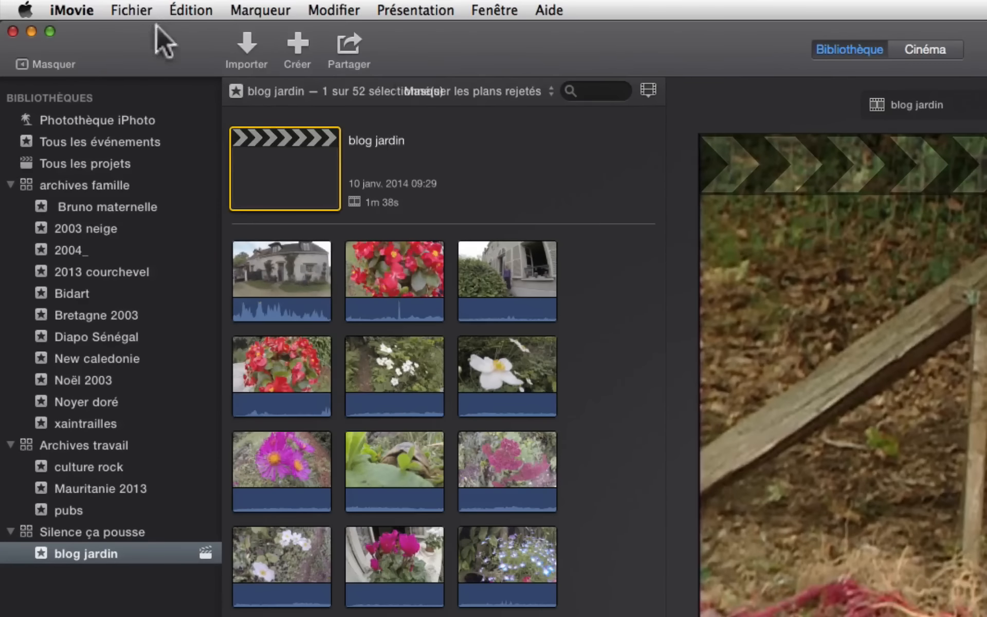
left_click(134, 10)
left_click(206, 279)
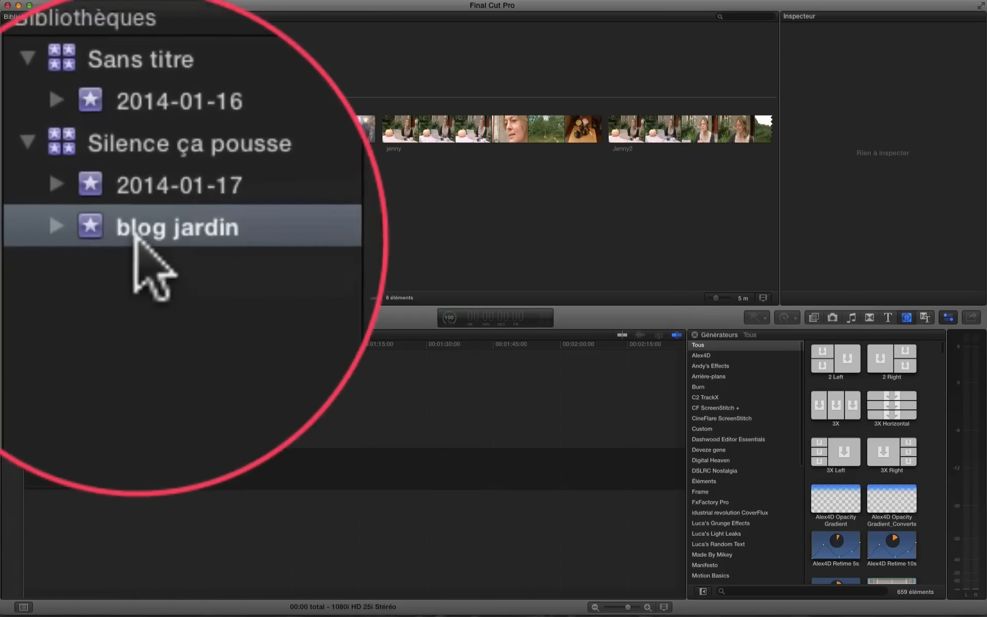
left_click(166, 77)
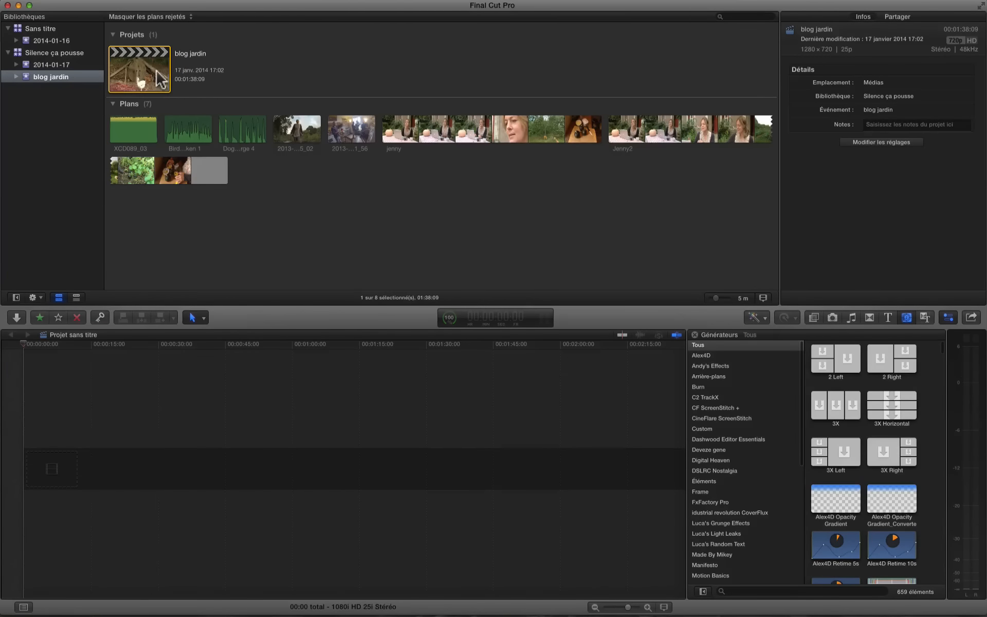
double_click(154, 77)
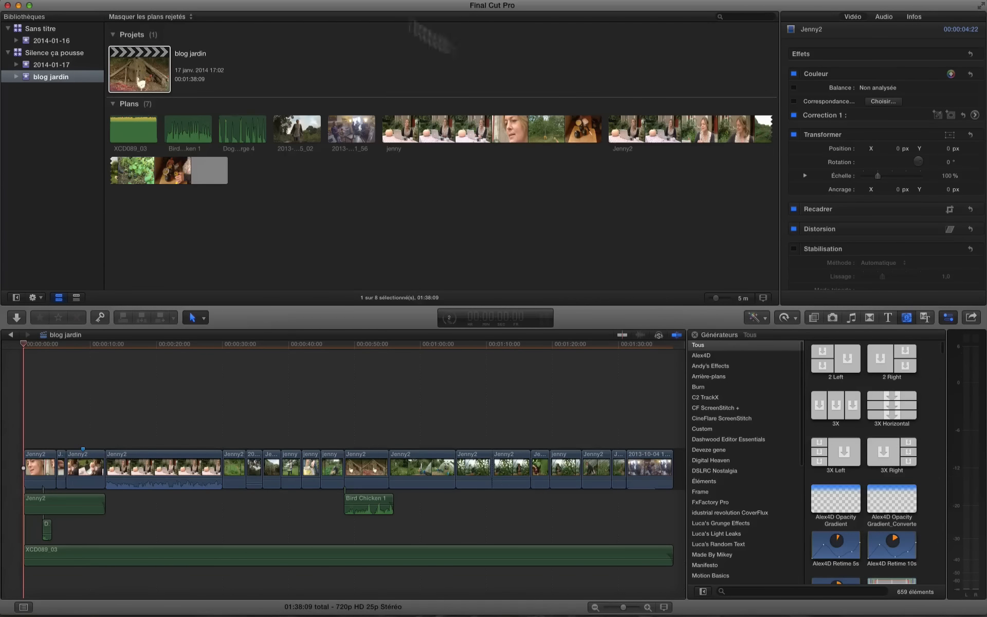
- Show the viewers in Final Cut Pro's main window and place the playhead at about 21:08 in the blog jardin timeline
left_click(340, 5)
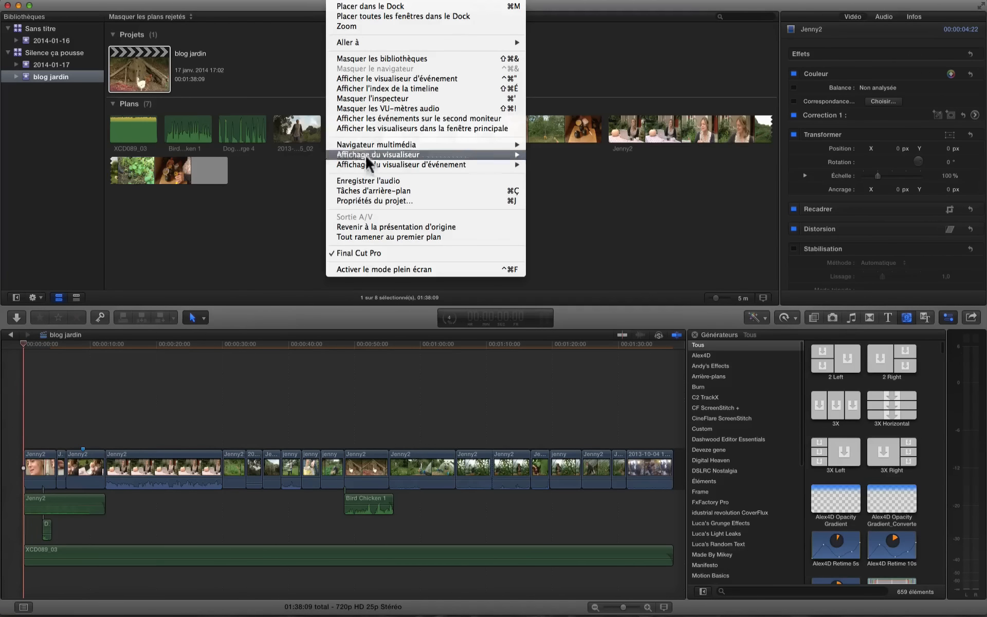
left_click(345, 129)
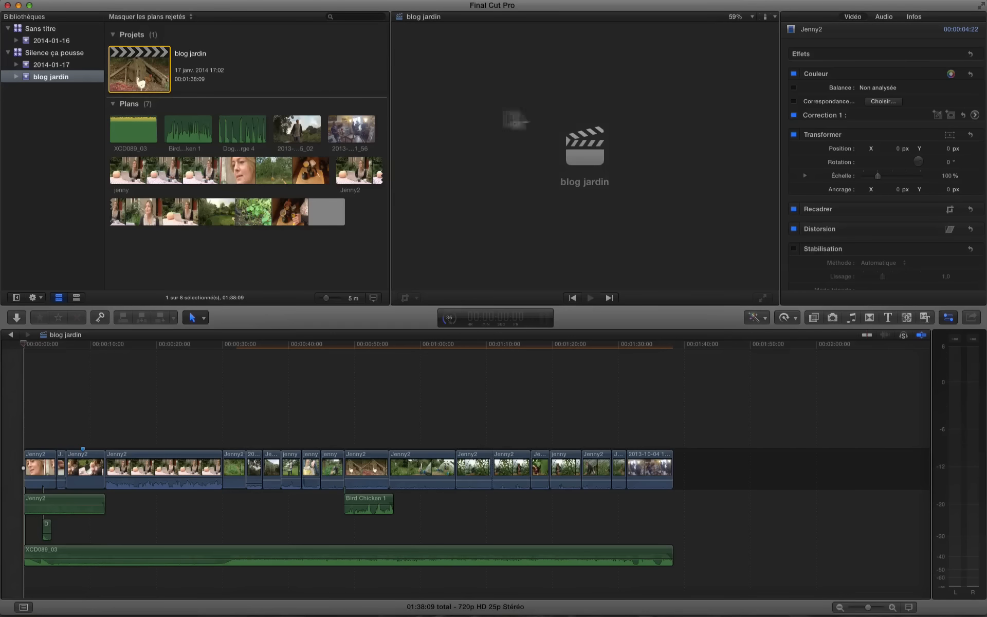
left_click(165, 345)
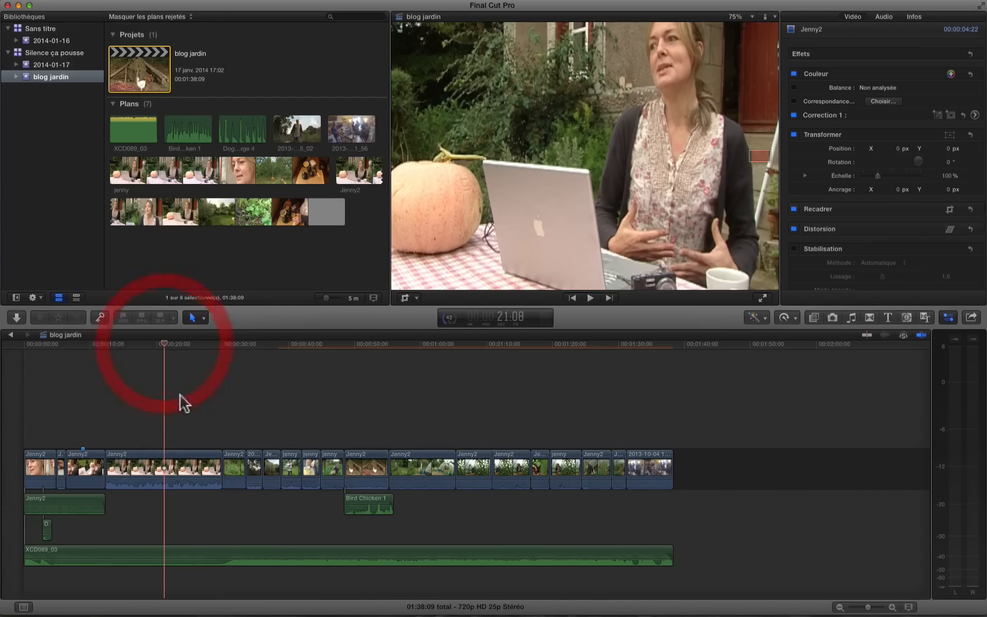